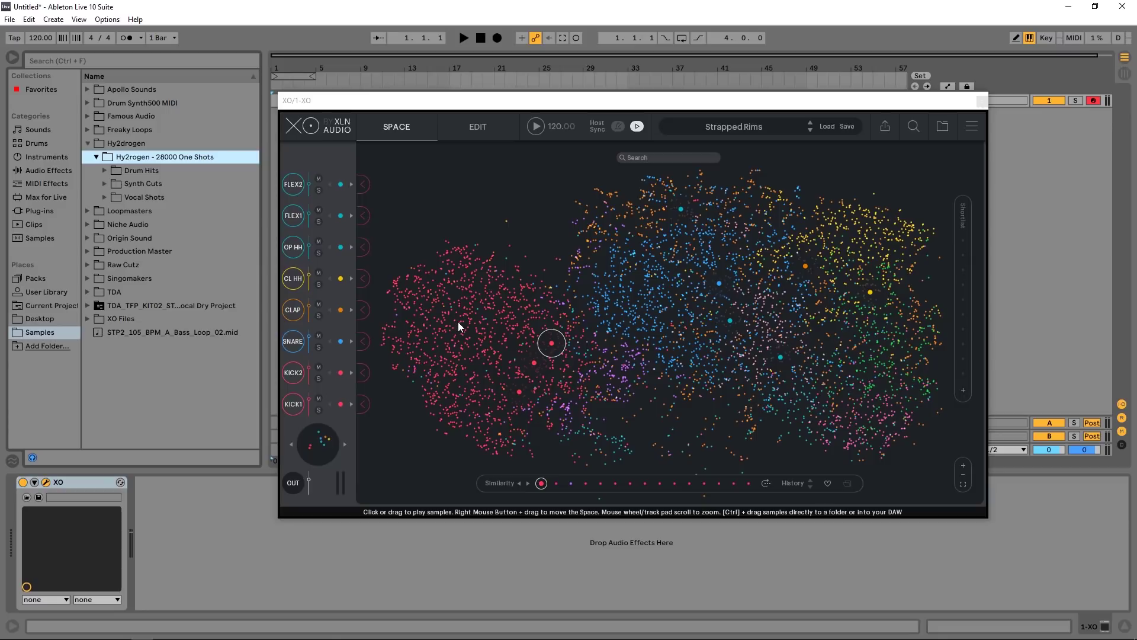
- Audition kick samples in the red cluster and step through the similar-sounding samples of the chosen kick
left_click_drag(460, 322, 474, 295)
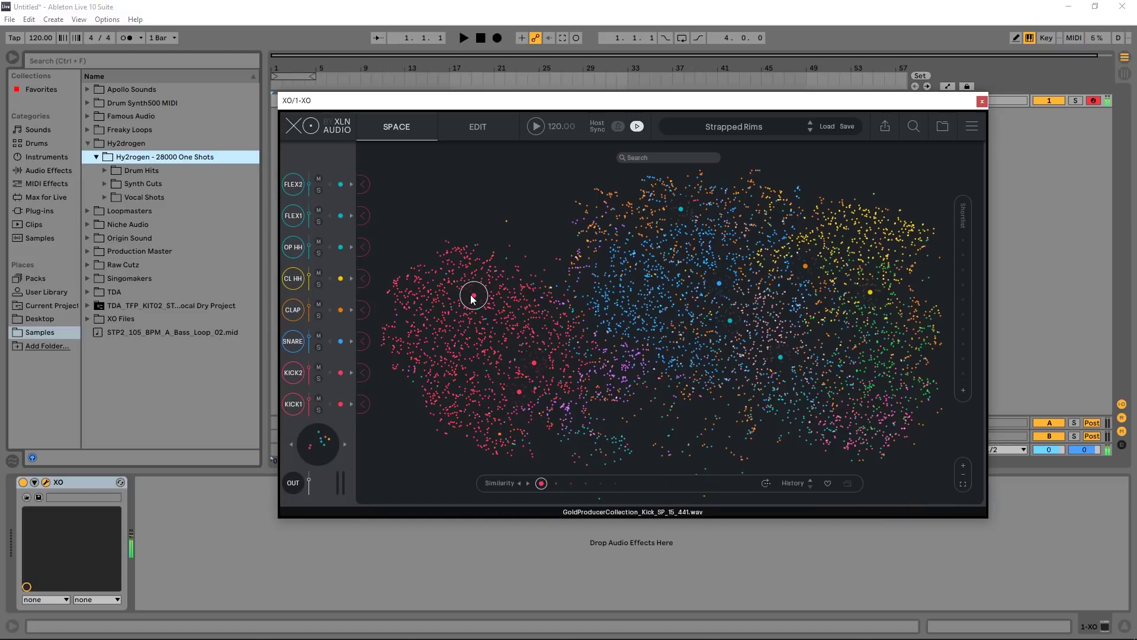
left_click(534, 319)
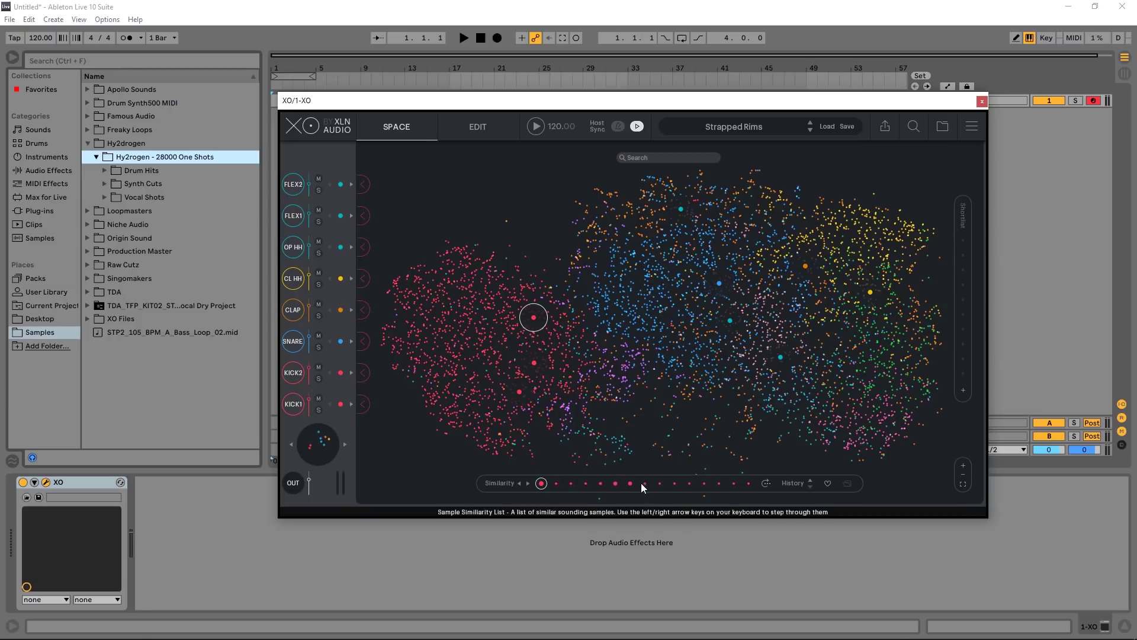
left_click(534, 319)
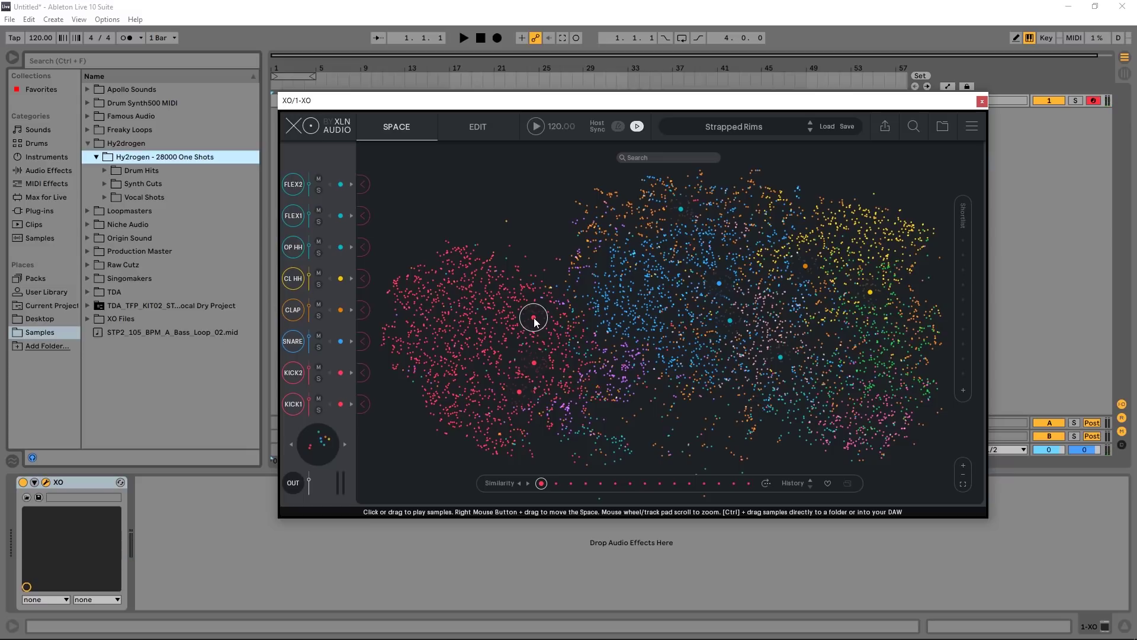
left_click(528, 484)
left_click(528, 485)
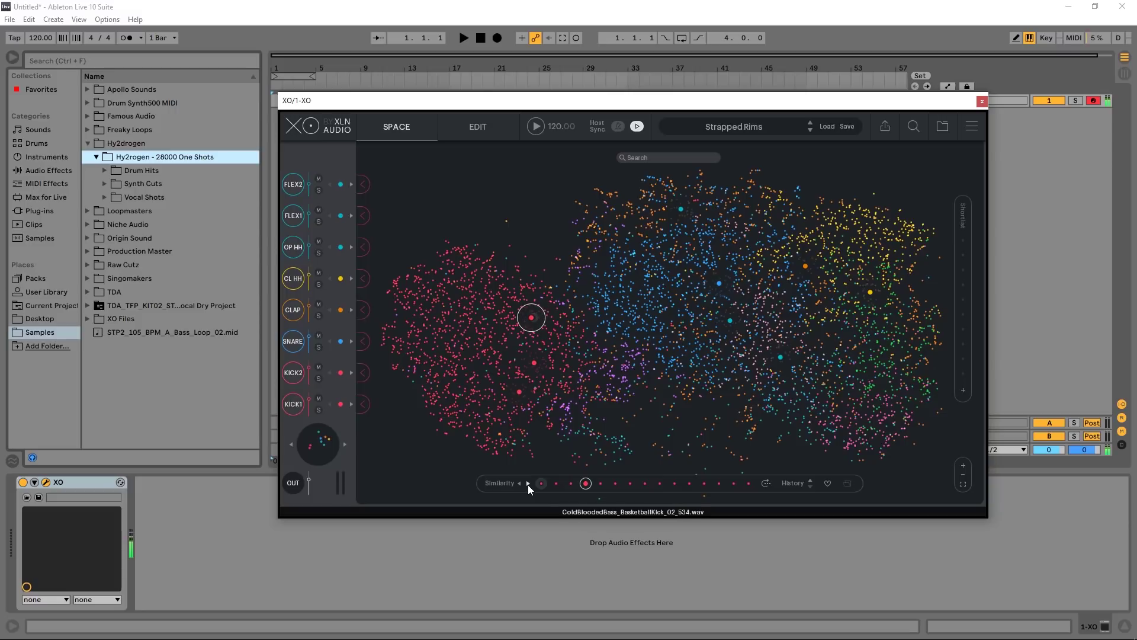
left_click(528, 485)
left_click(528, 484)
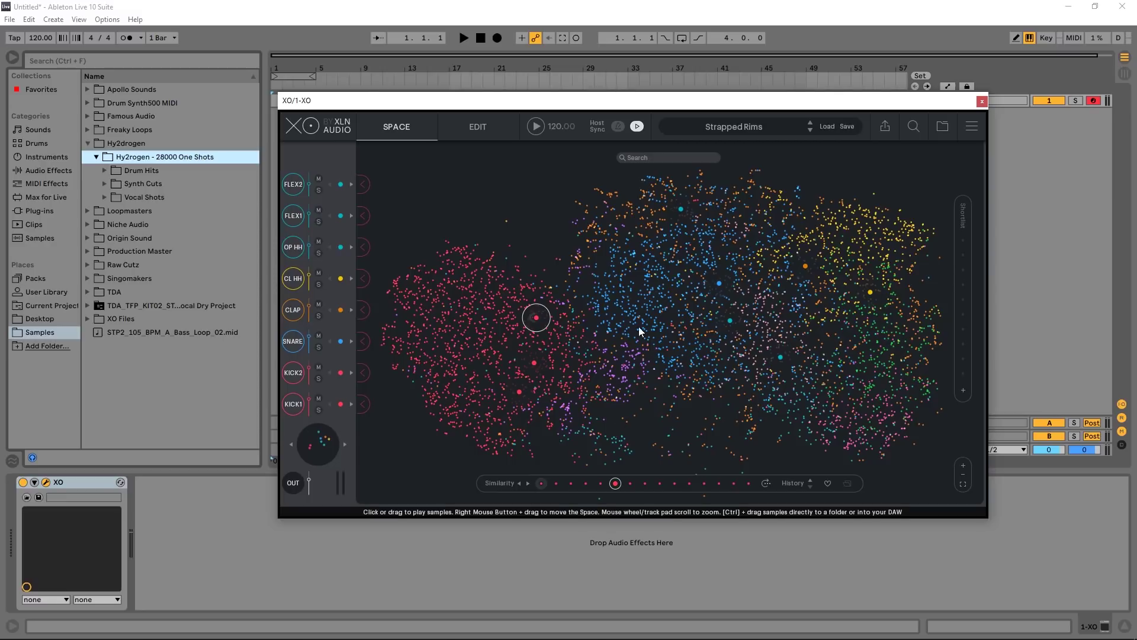
- Audition a sample in the blue cluster and step forward through six similar-sounding samples
left_click(634, 307)
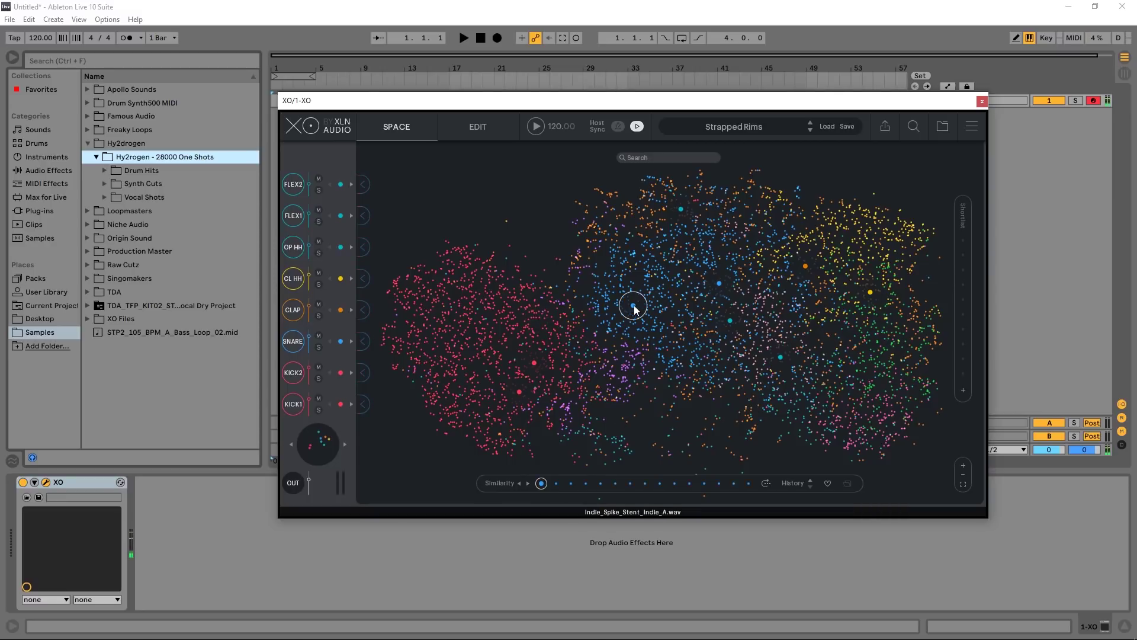
left_click(528, 482)
left_click(527, 483)
left_click(527, 482)
left_click(528, 483)
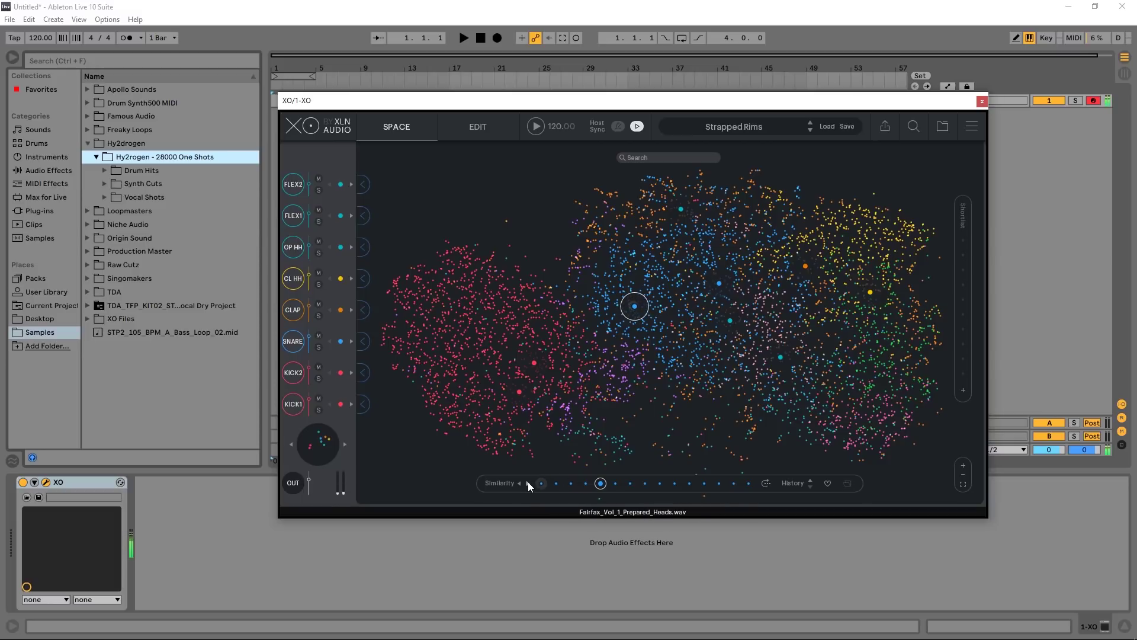
left_click(528, 483)
left_click(528, 482)
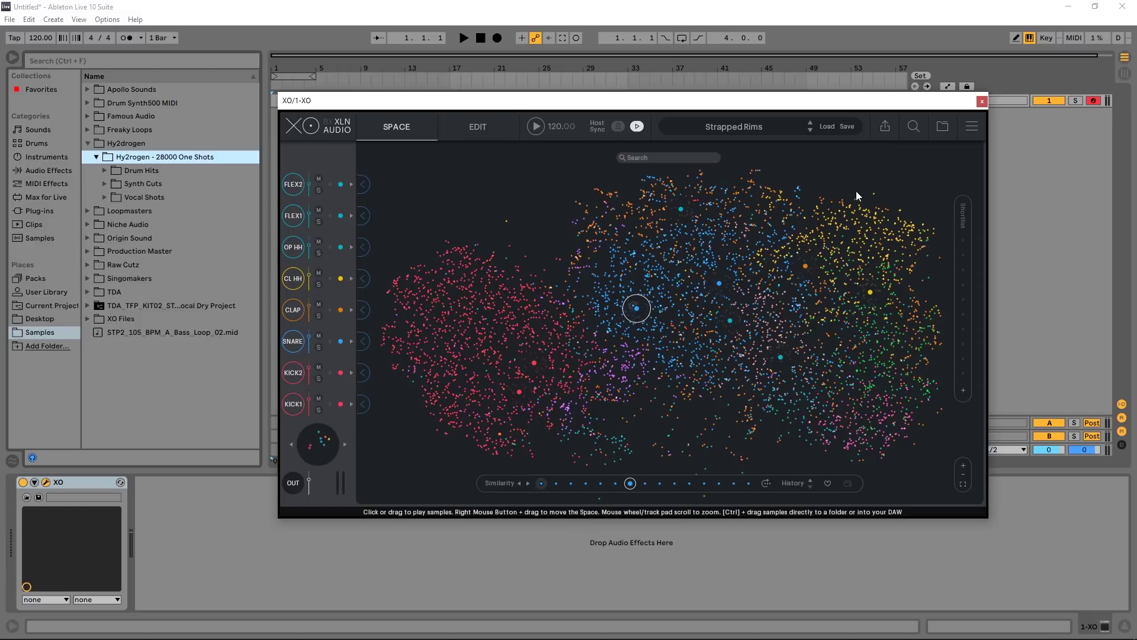
- Add the Drum Hits folder from Hy2rogen - 28000 One Shots to the sample folders and scan it into the library
left_click(941, 126)
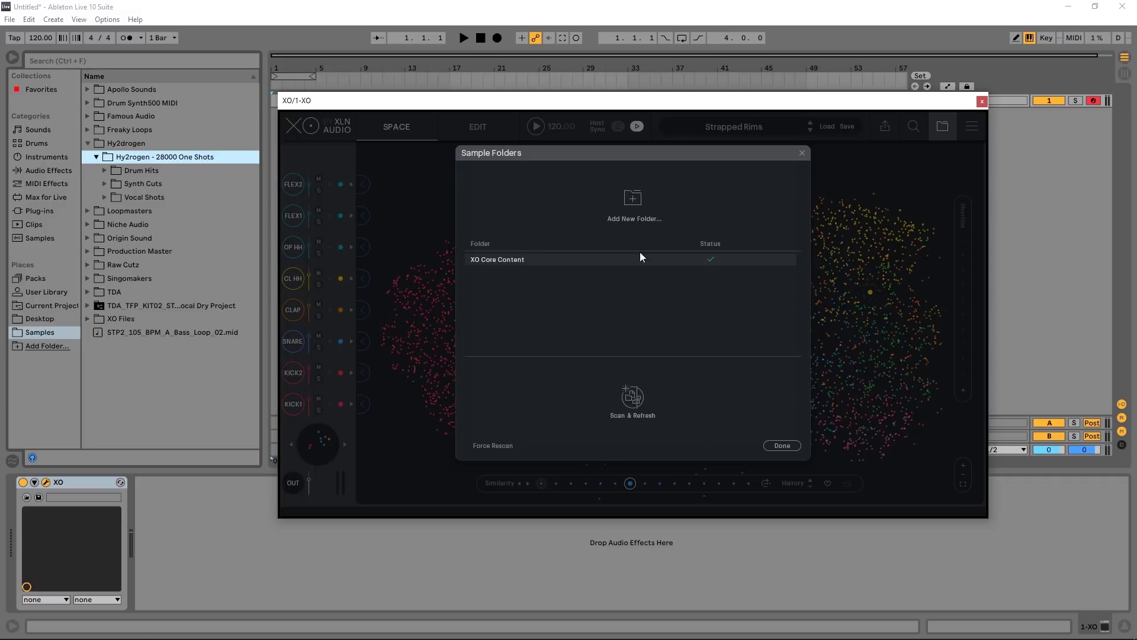
left_click(632, 199)
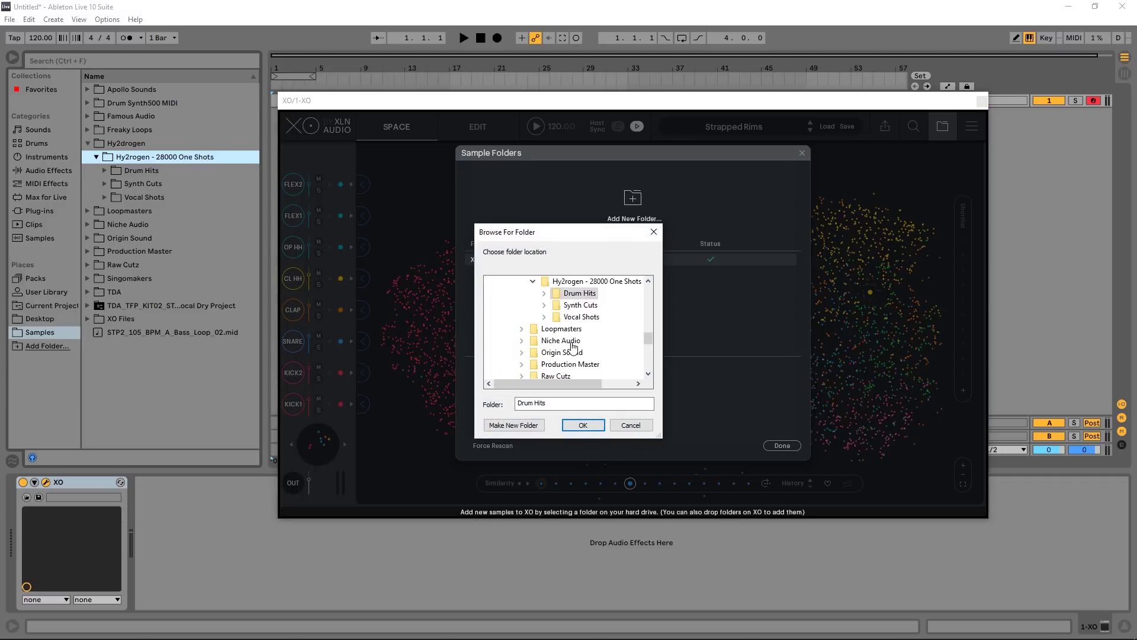
scroll(574, 347, "down", 6)
scroll(574, 347, "up", 7)
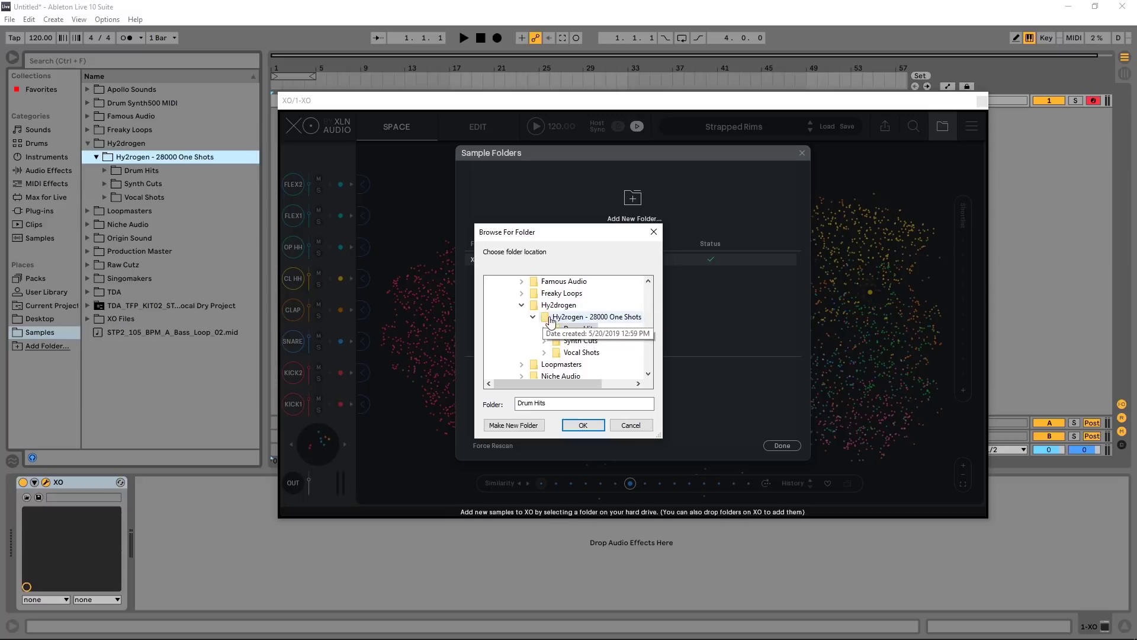
left_click(544, 328)
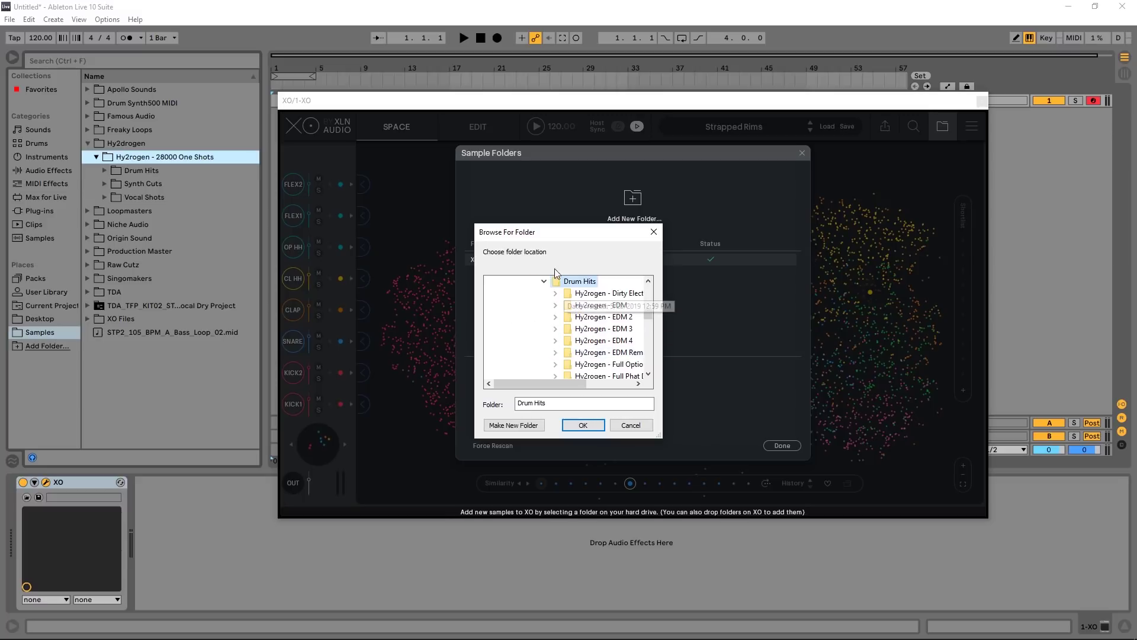
mouse_move(650, 315)
left_mouse_down()
mouse_move(652, 343)
mouse_move(654, 320)
left_mouse_up()
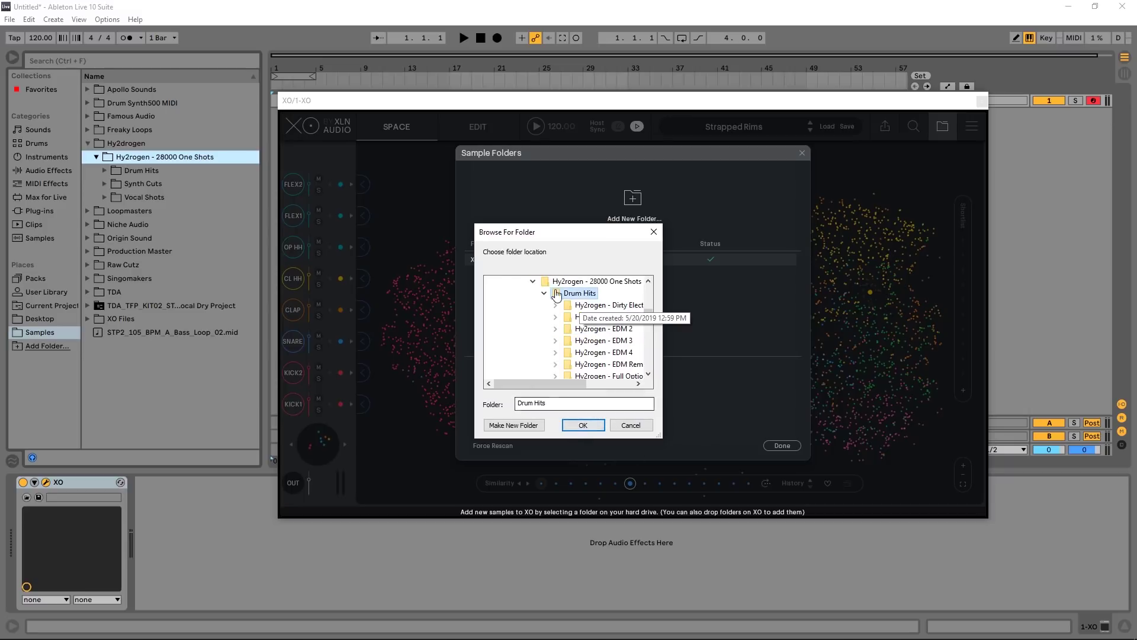
left_click(583, 425)
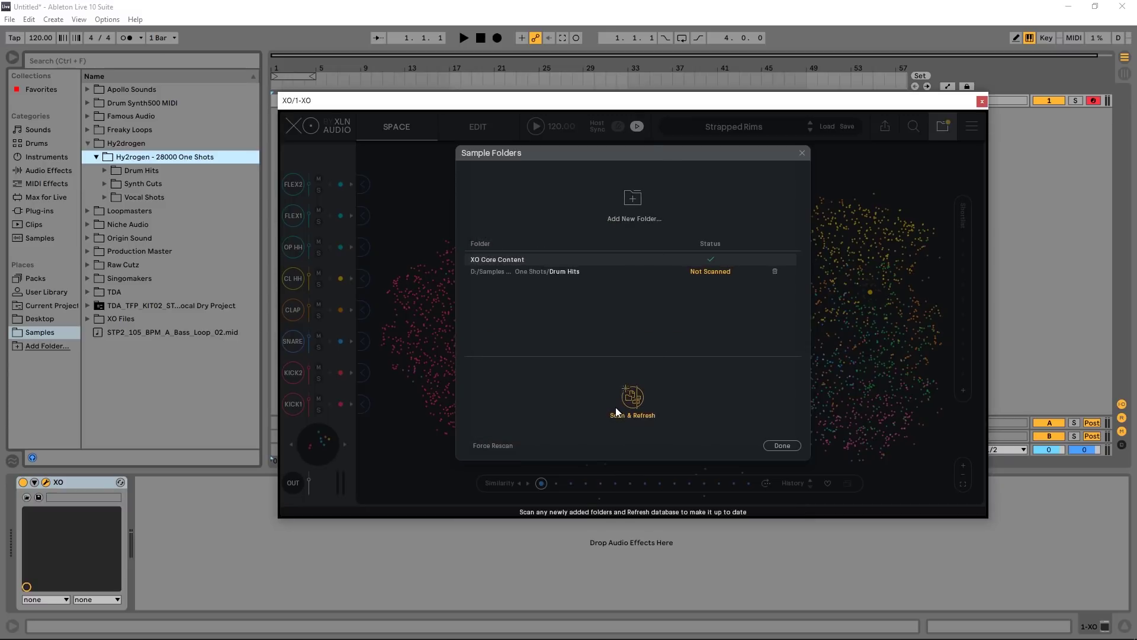
left_click(635, 400)
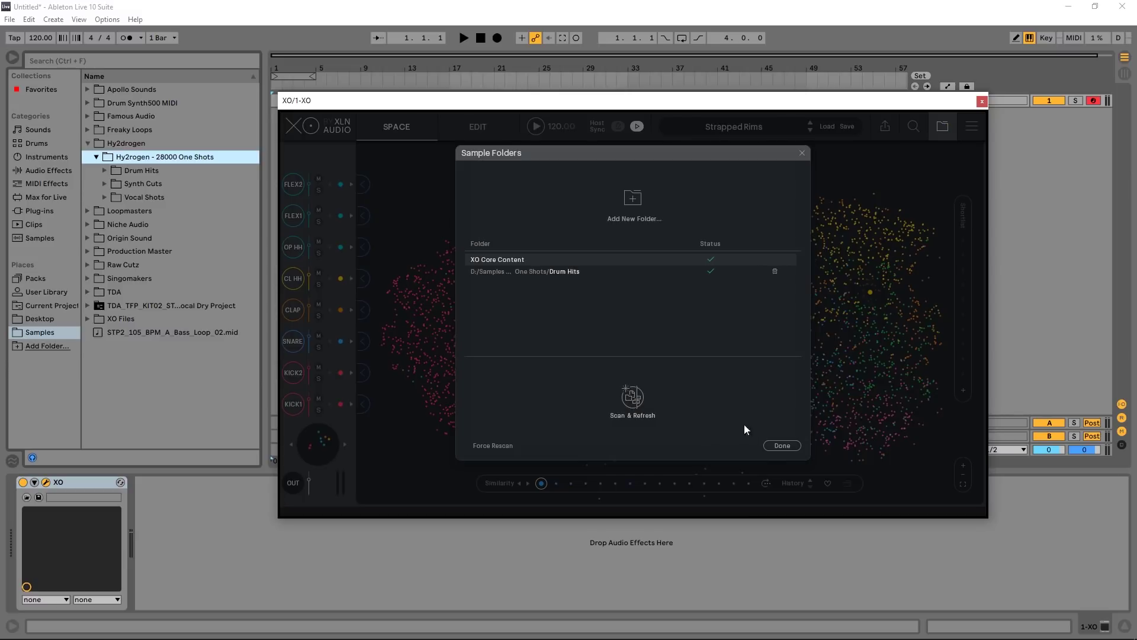
left_click(781, 446)
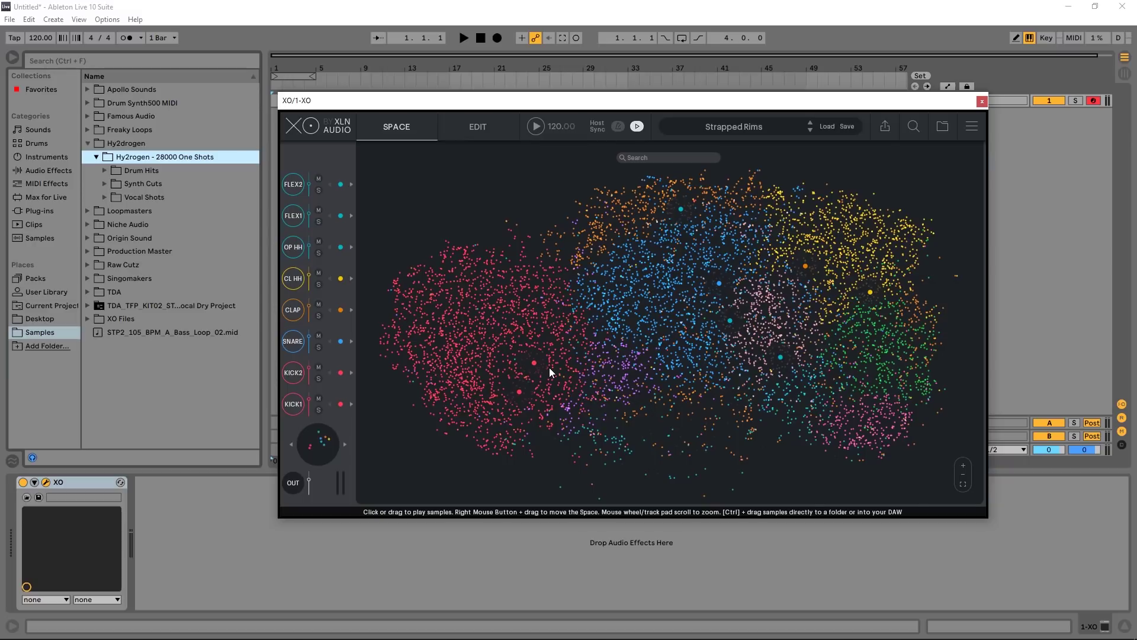
- Filter the sample space to exclude XO Core Content and keep only the Drum Hits folder
left_click(914, 127)
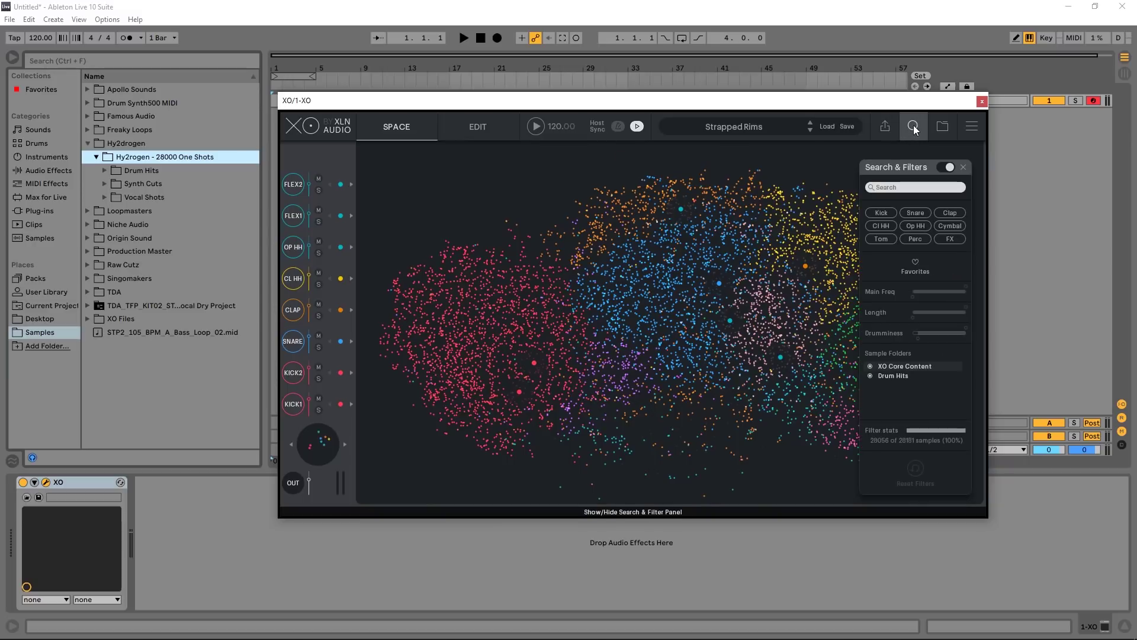
left_click(882, 367)
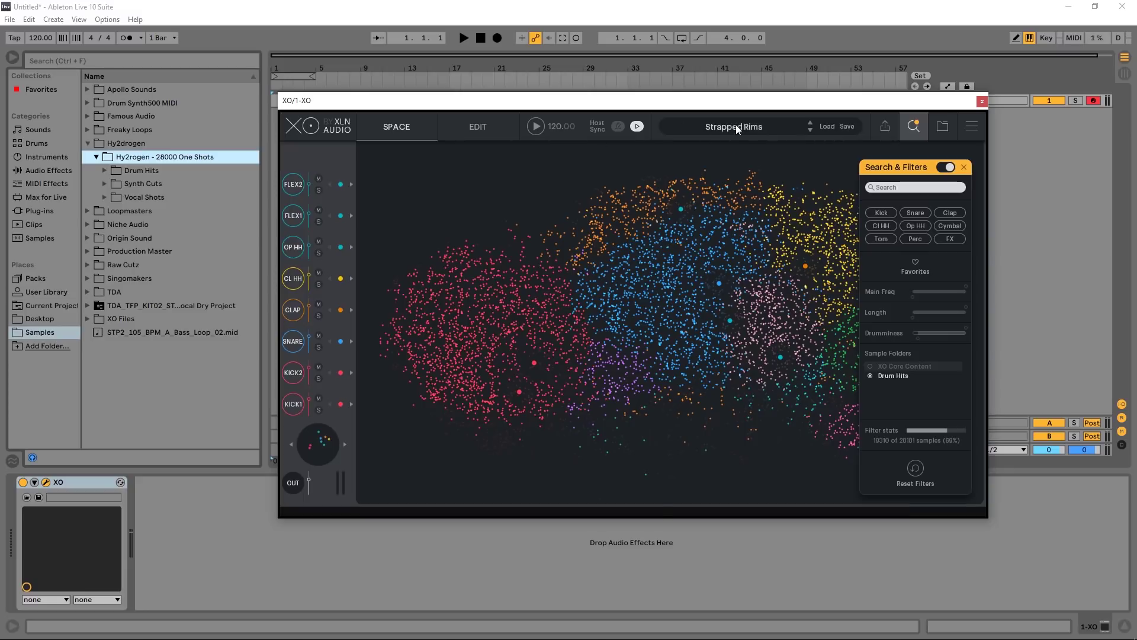
- Play the Strapped Rims beat, replace the KICK1 sound with a similar sample and play the beat again
left_click(529, 127)
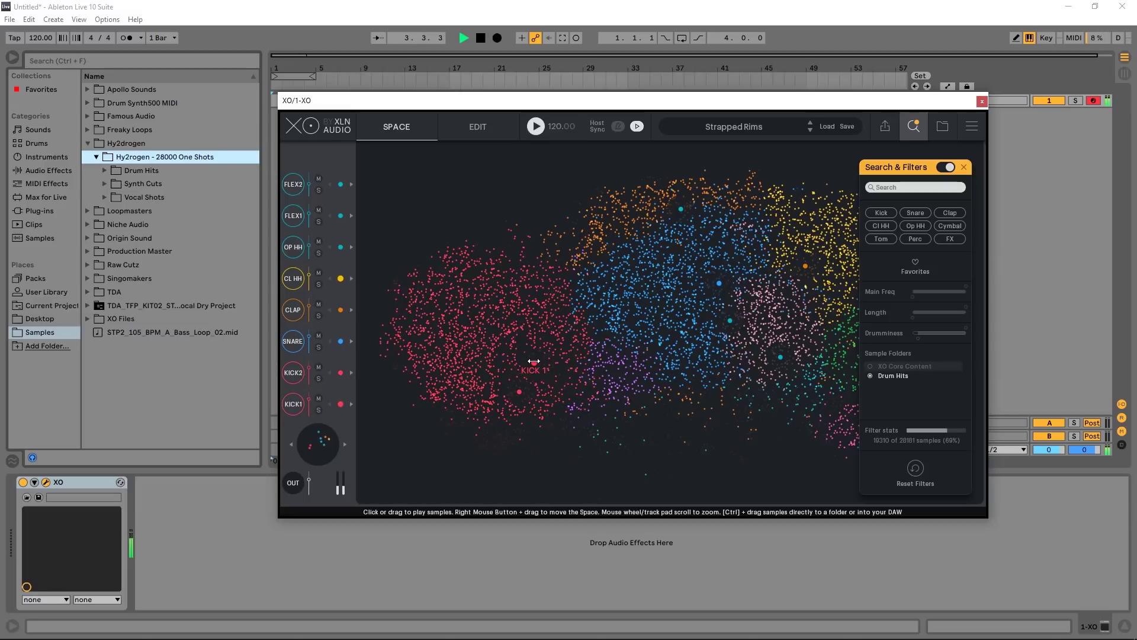
key("space")
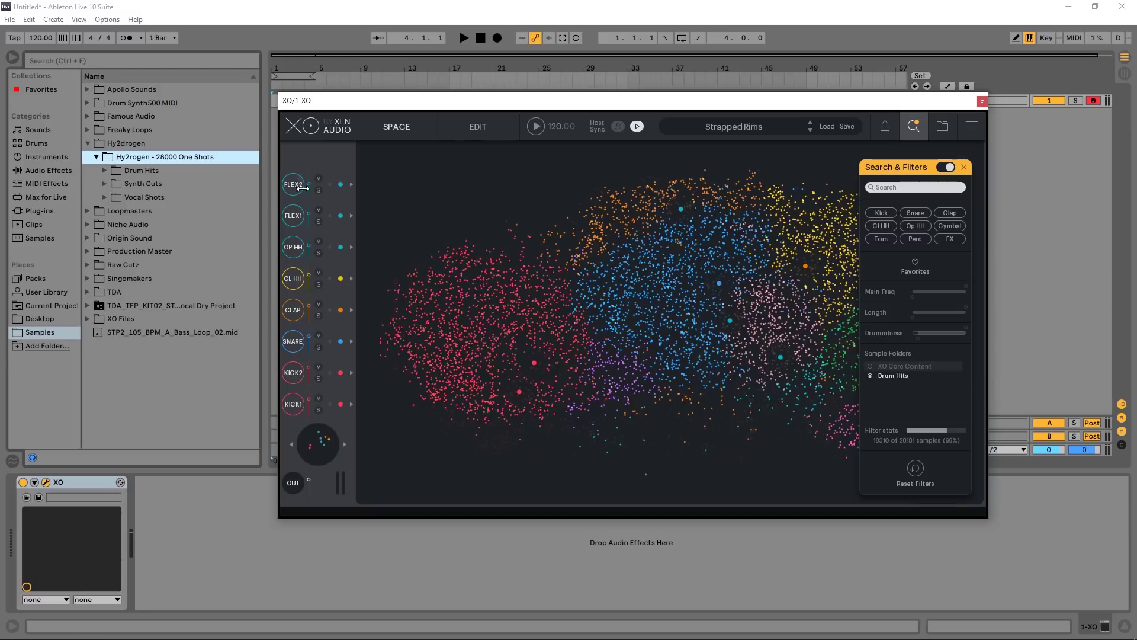
left_click(350, 406)
key("space")
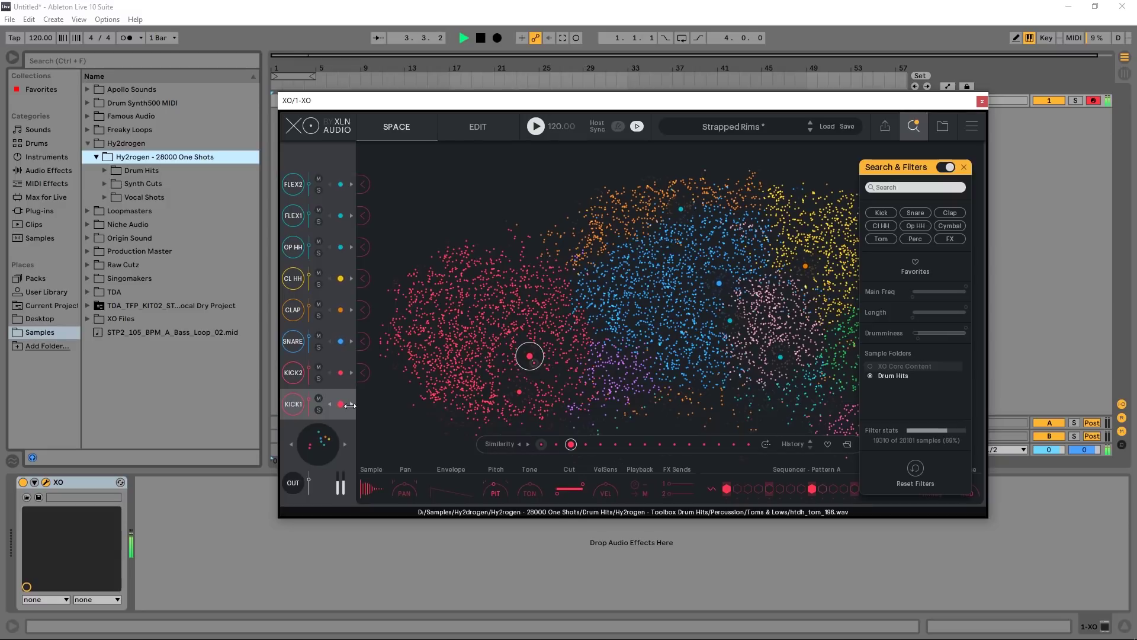
key("space")
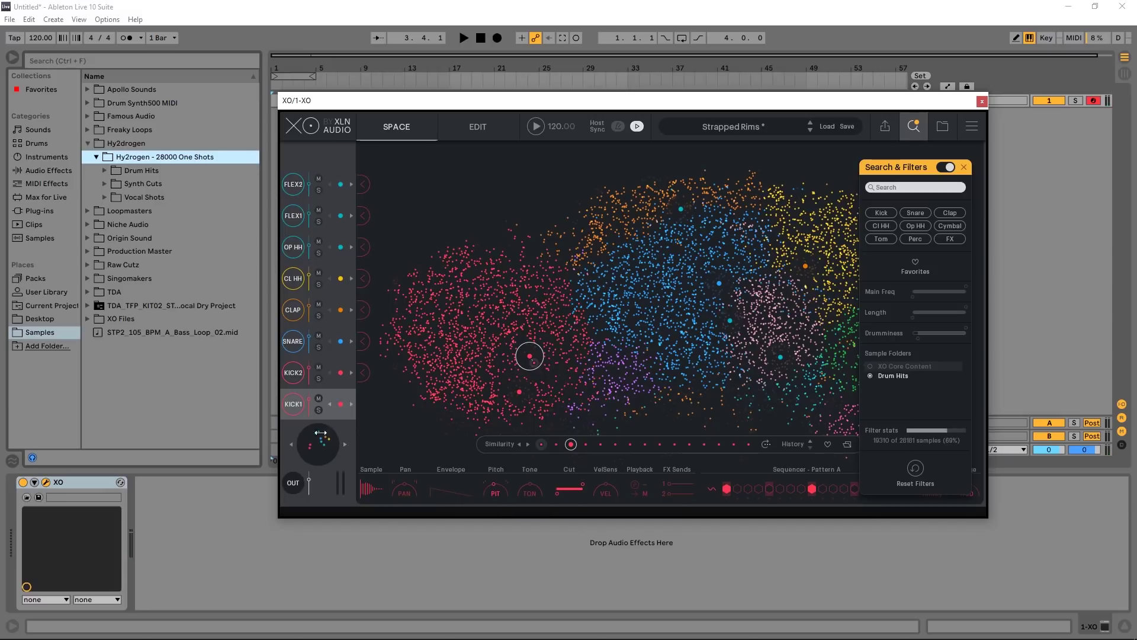
- Swap the whole kit for similar samples three times while listening to the beat, and stop playback
left_click(346, 446)
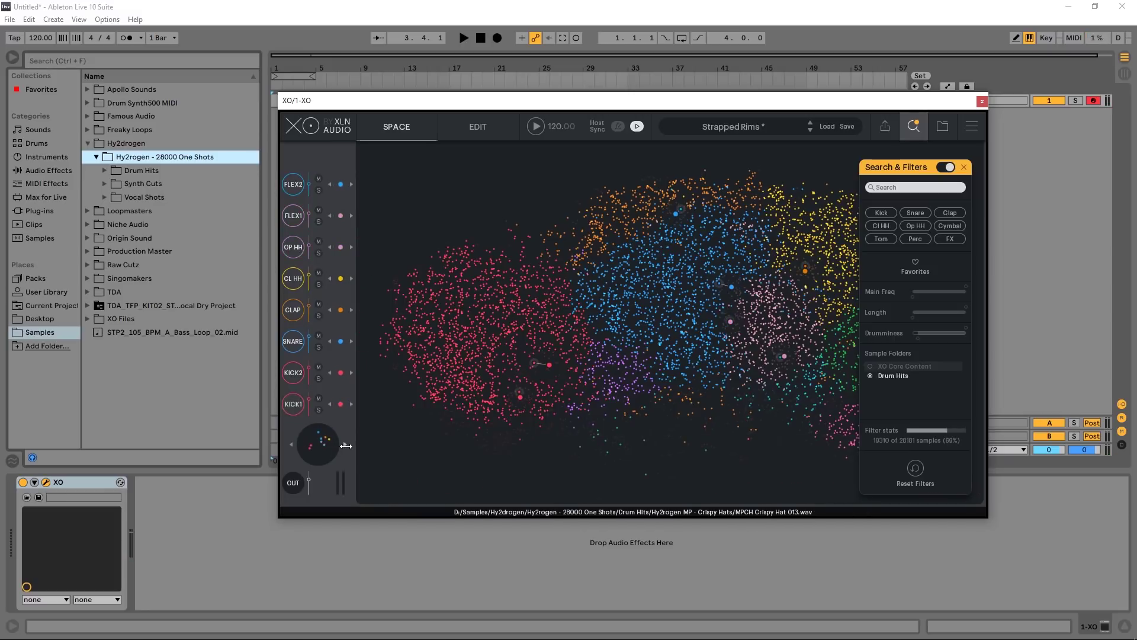
key("space")
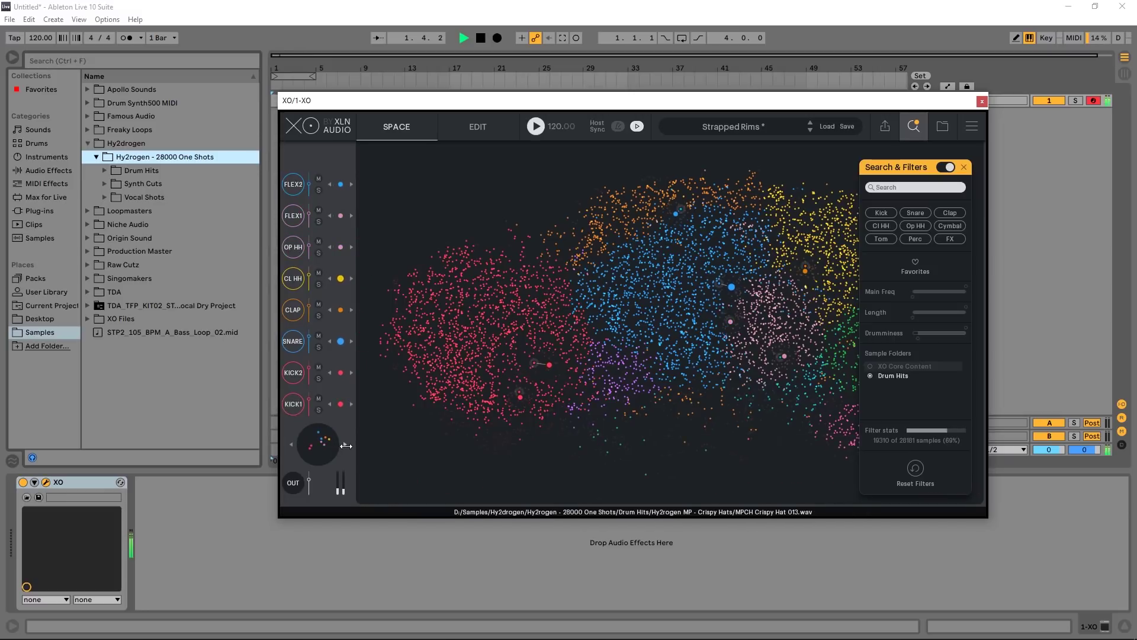
left_click(346, 445)
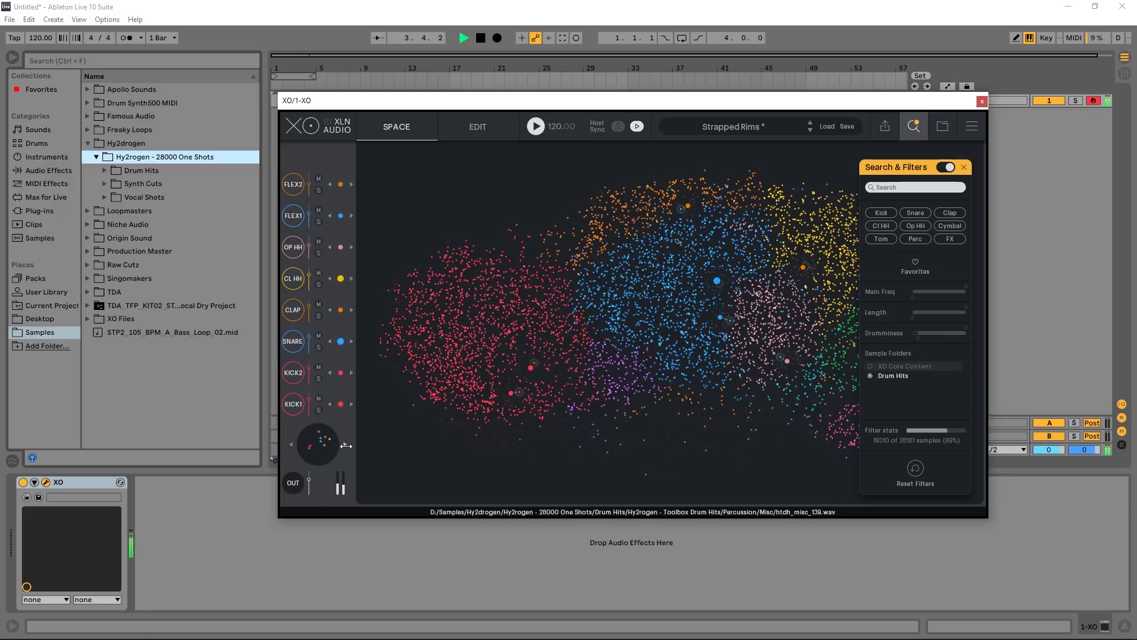
left_click(346, 446)
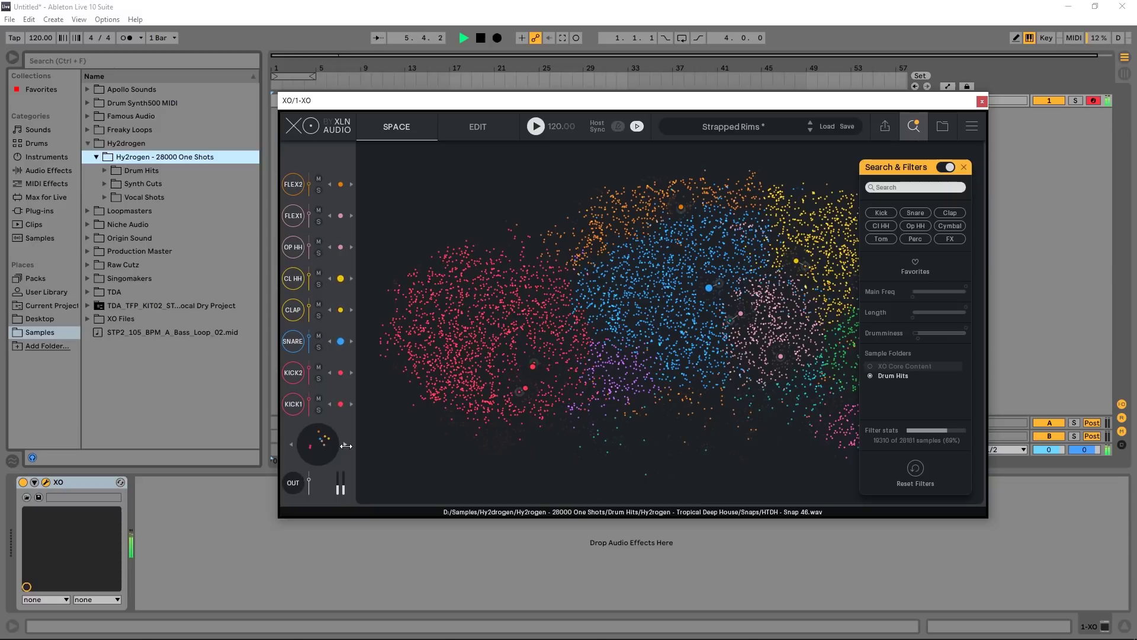
key("space")
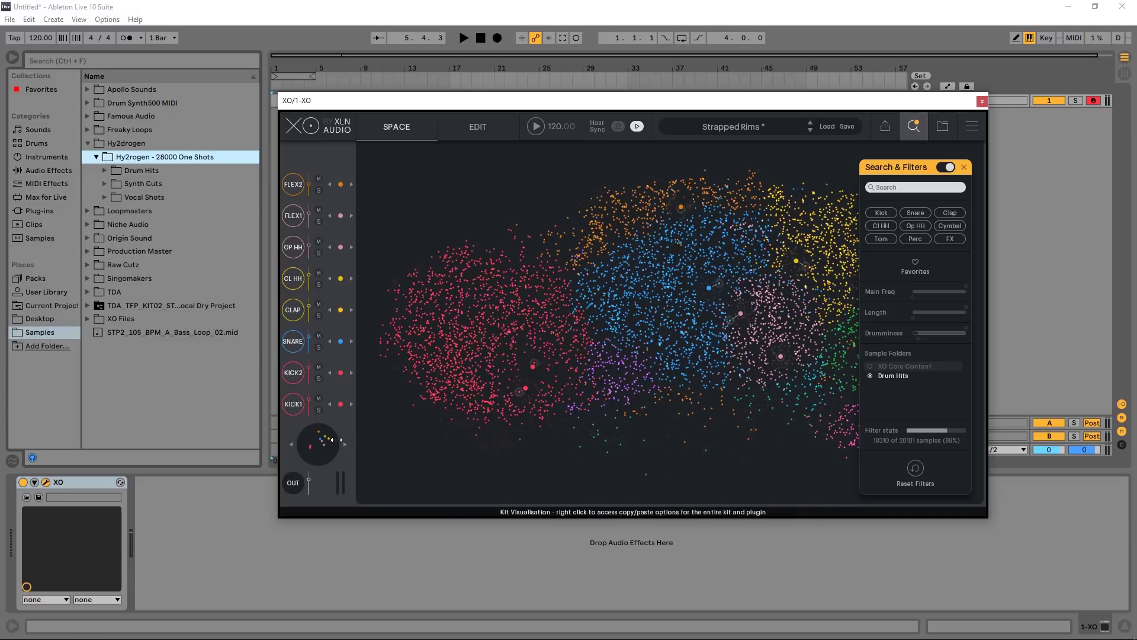
- Audition the kit's two kick samples individually in the sample space
left_click(525, 388)
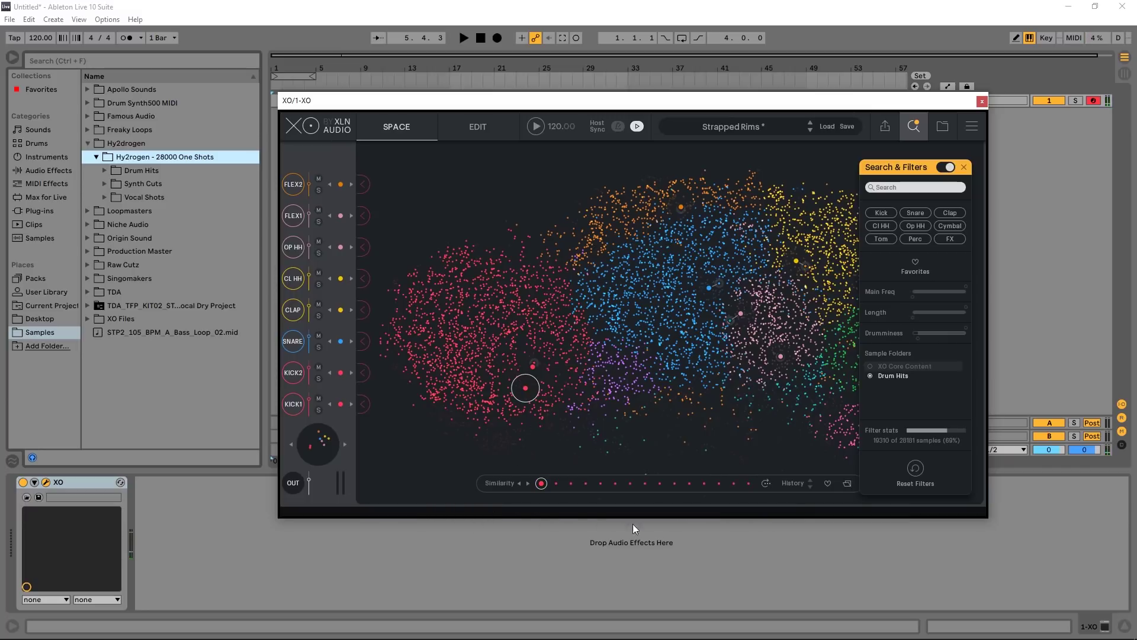
left_click(527, 391)
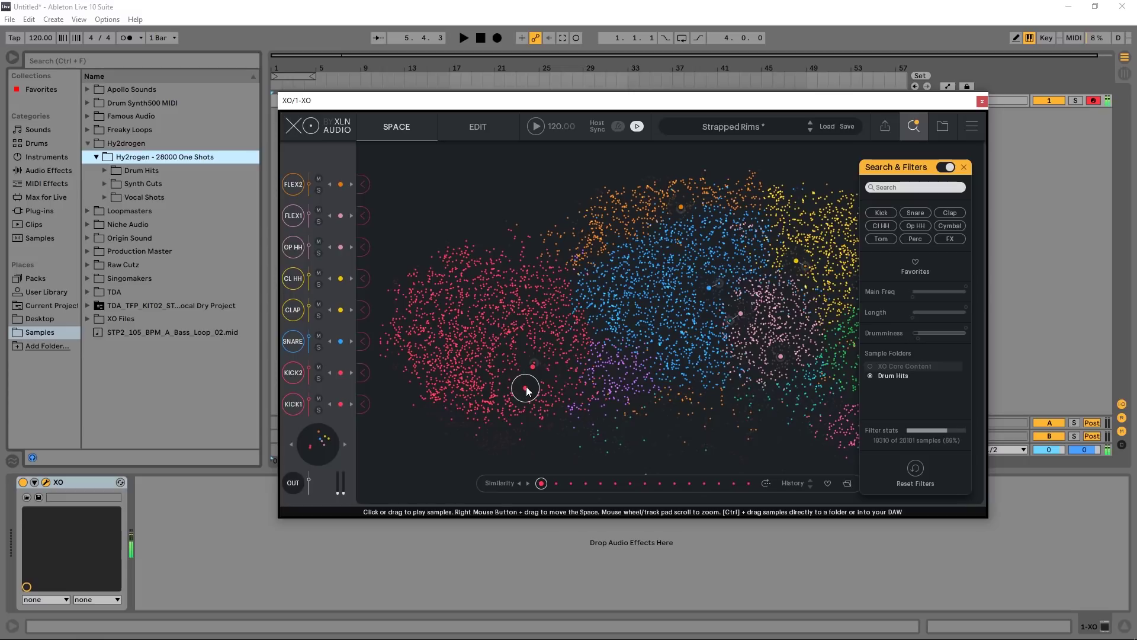
left_click(525, 393)
left_click(533, 368)
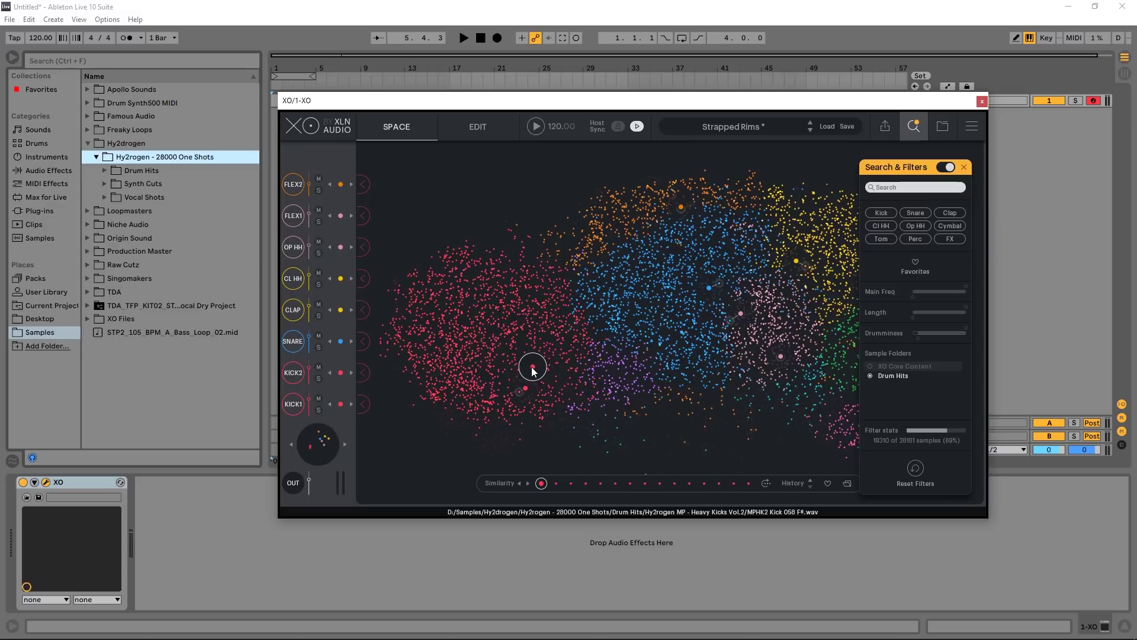
- Play the beat with another set of similar samples across the kit and stop playback
key("space")
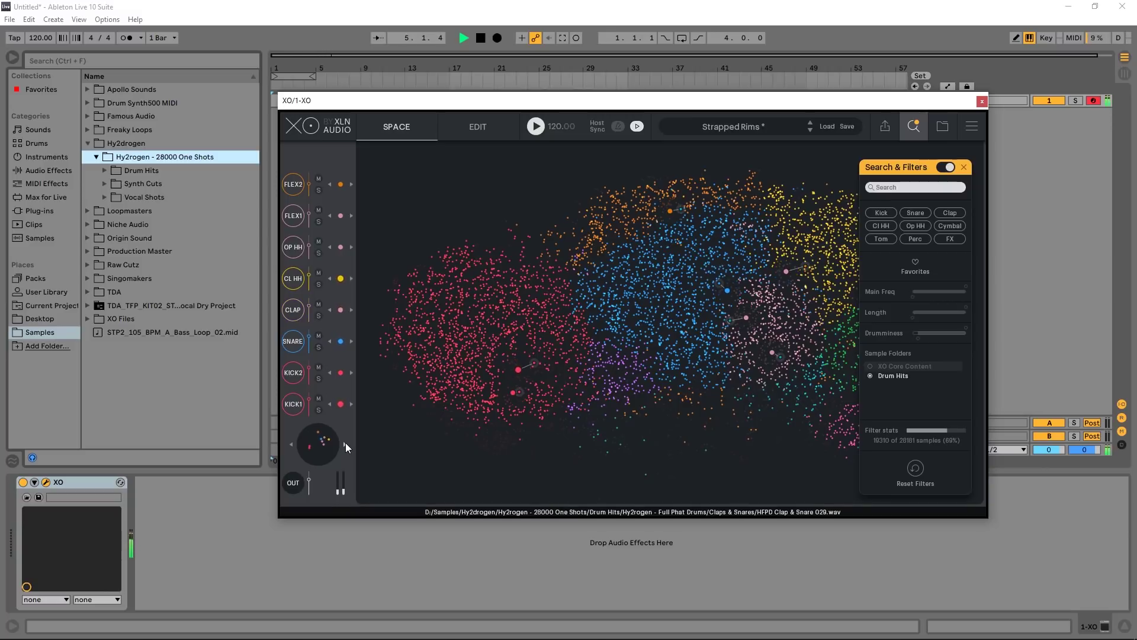
key("space")
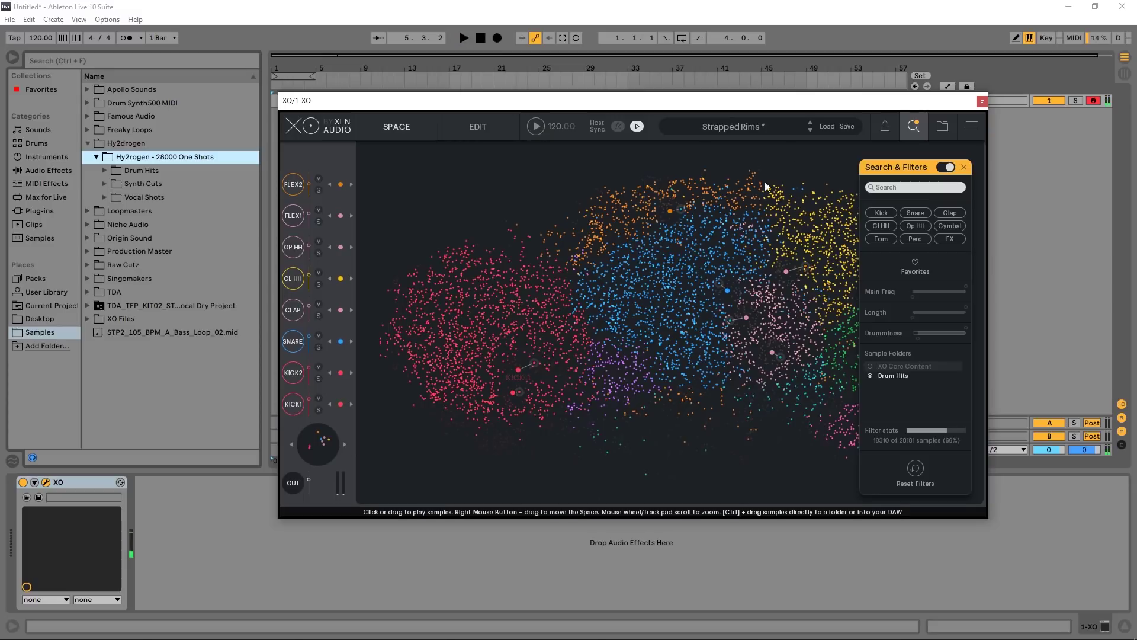
- Load the Submission preset, play its beat and swap its whole kit for similar samples
left_click(810, 130)
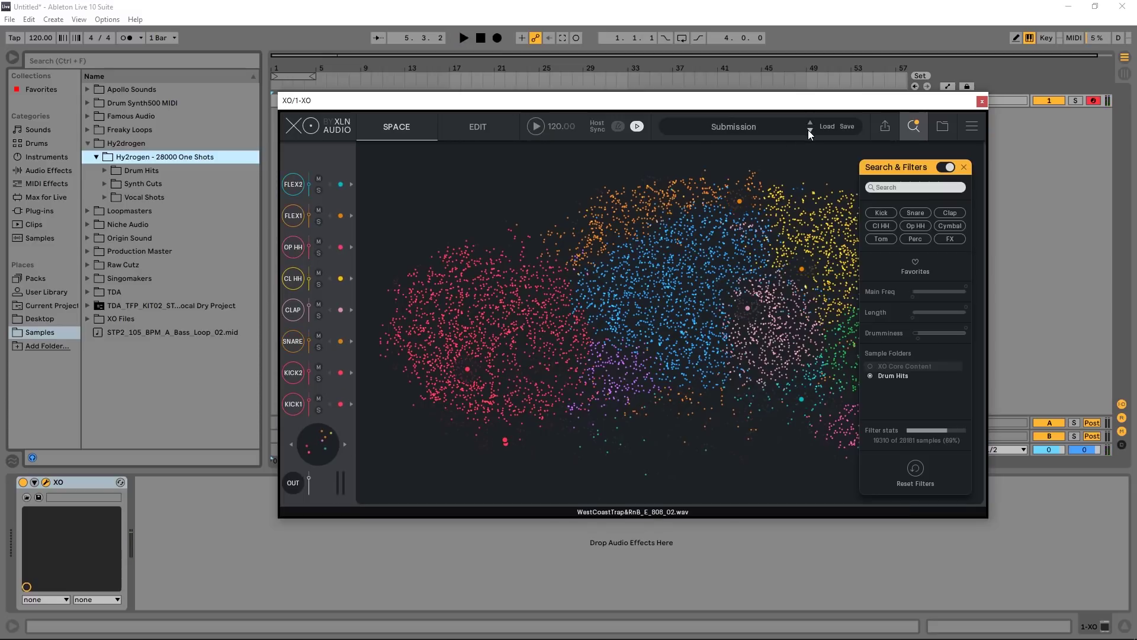
key("space")
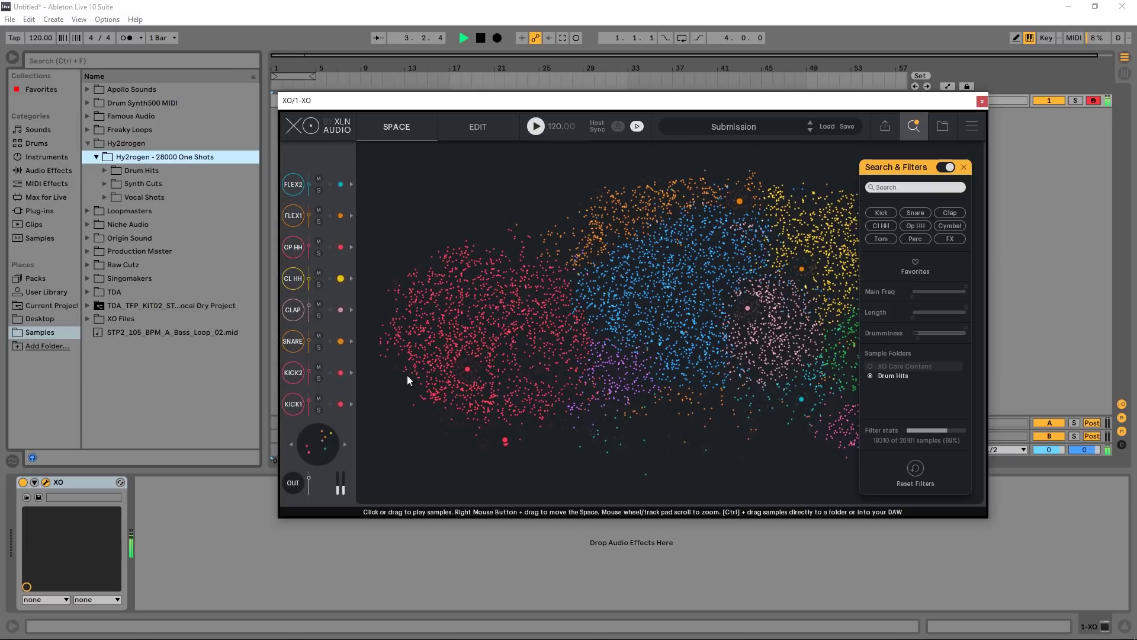
left_click(345, 444)
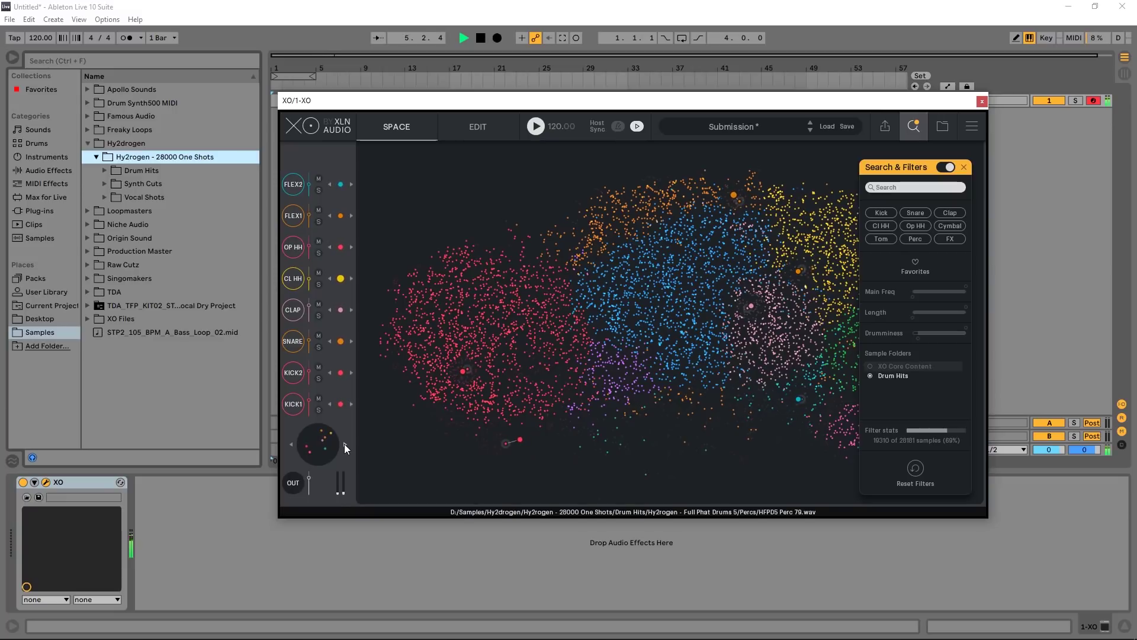
- Swap the Submission kit for similar samples two more times while listening to the beat, and stop playback
left_click(345, 444)
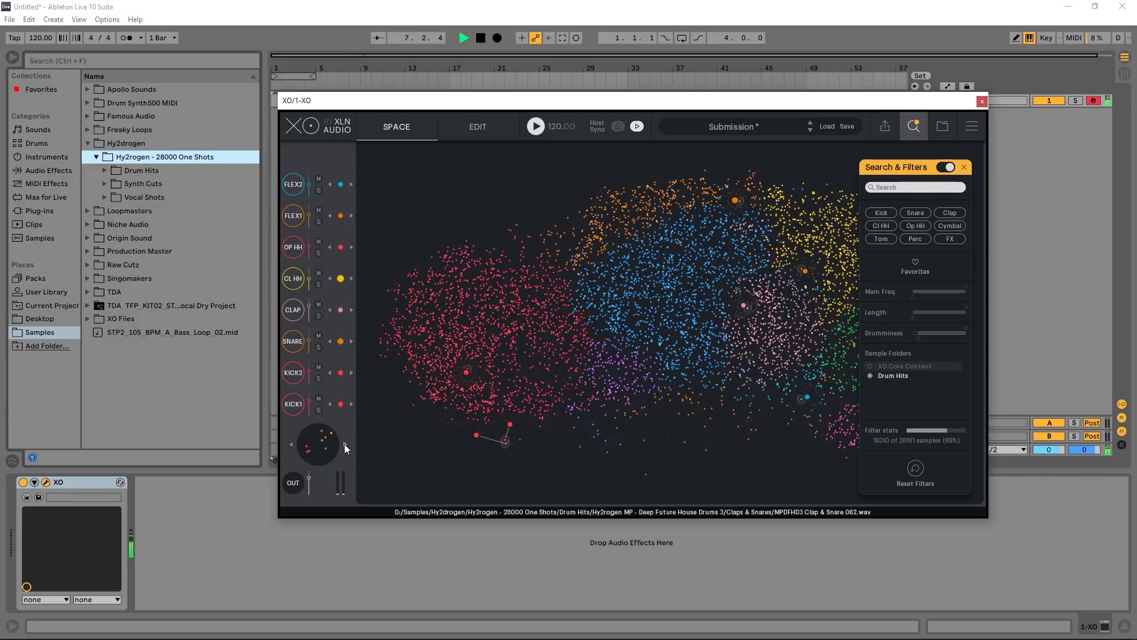
left_click(343, 443)
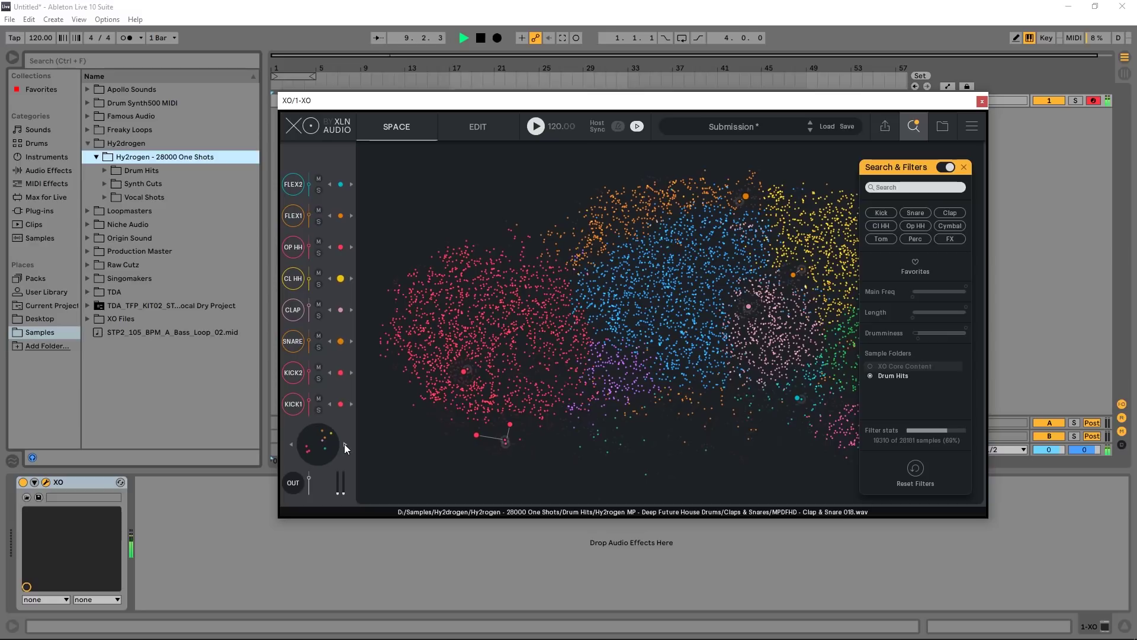
key("space")
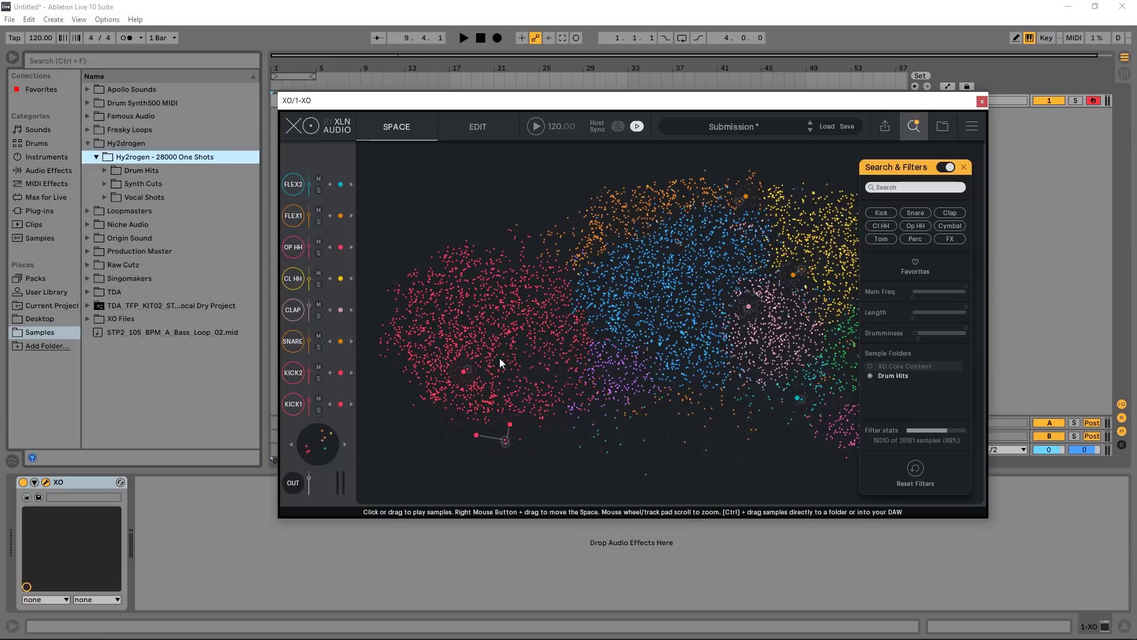
- Load the Techno Drive preset, play its beat while swapping the whole kit for similar samples three times, and stop playback
left_click(810, 130)
key("space")
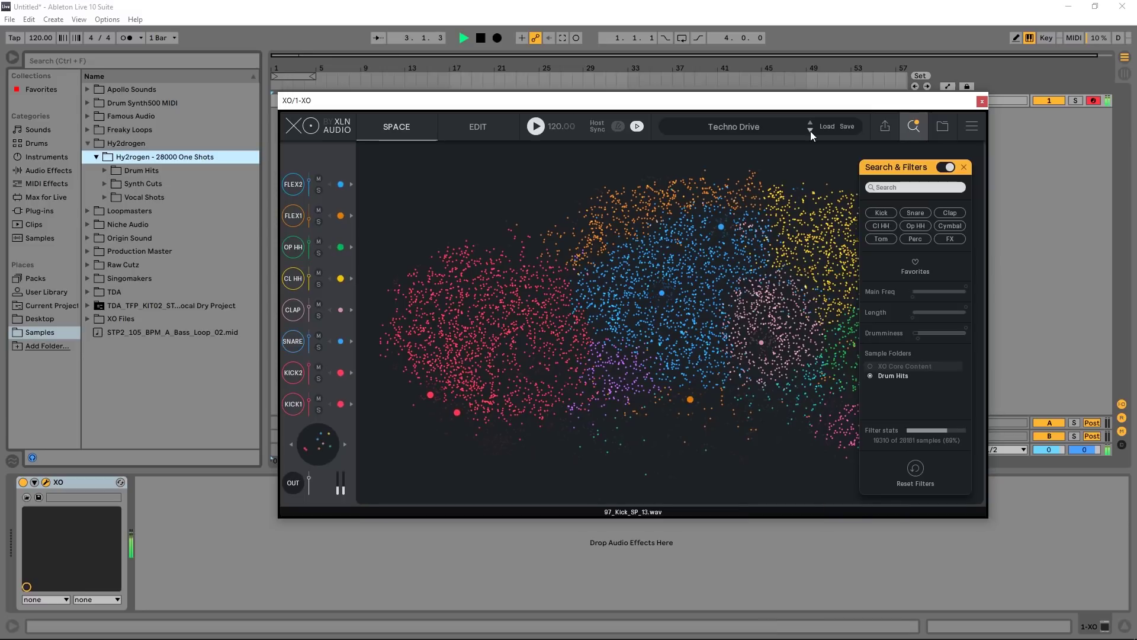
left_click(345, 445)
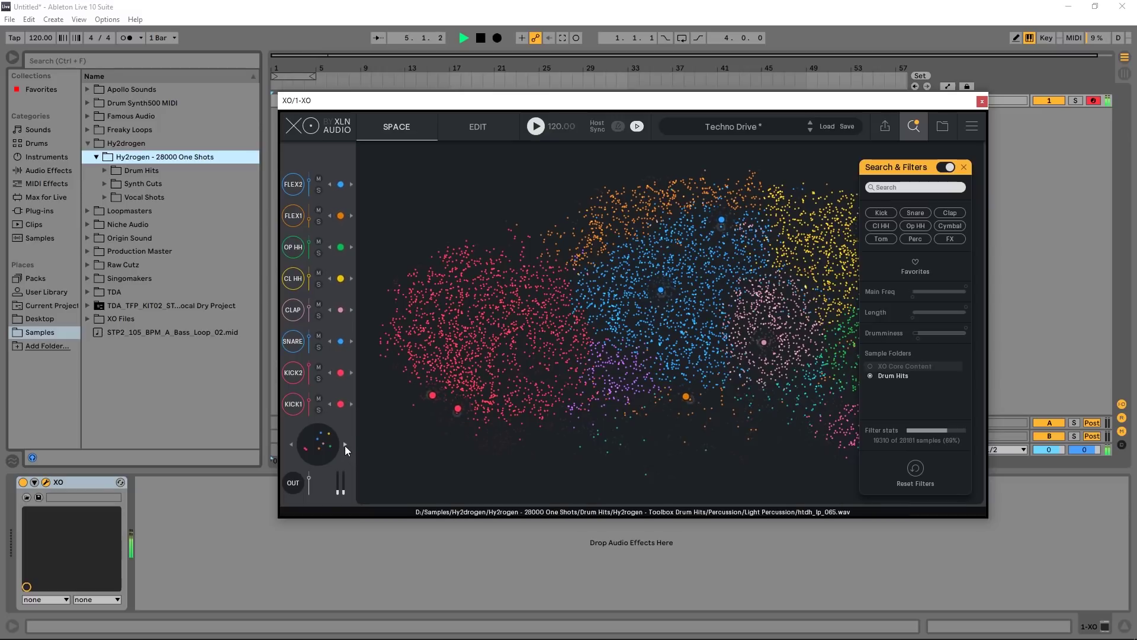
left_click(344, 445)
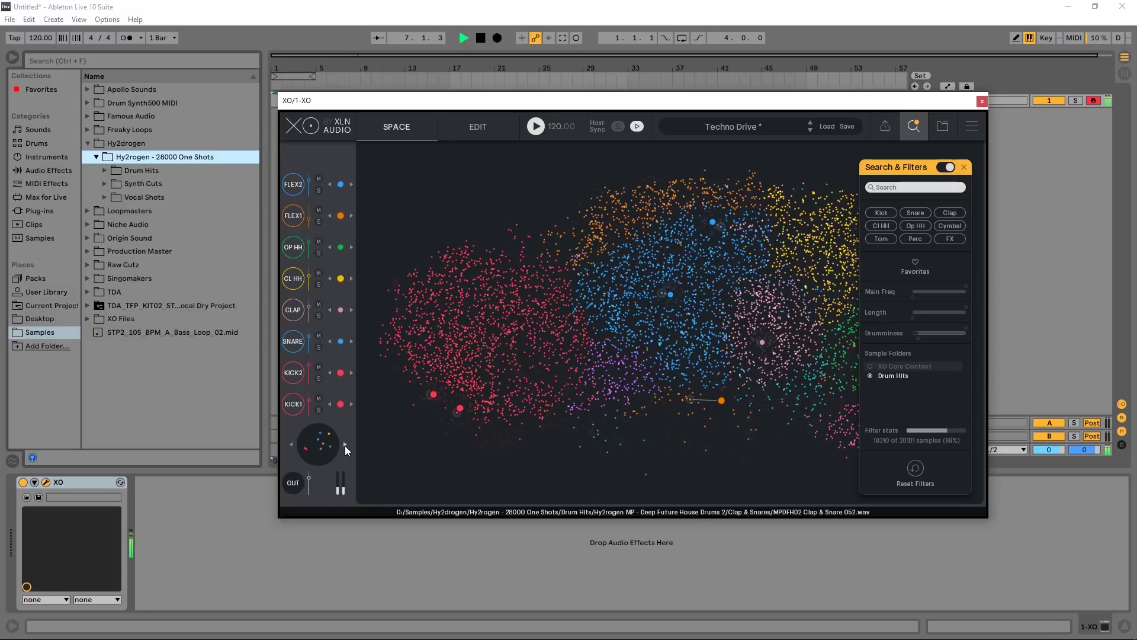
left_click(344, 446)
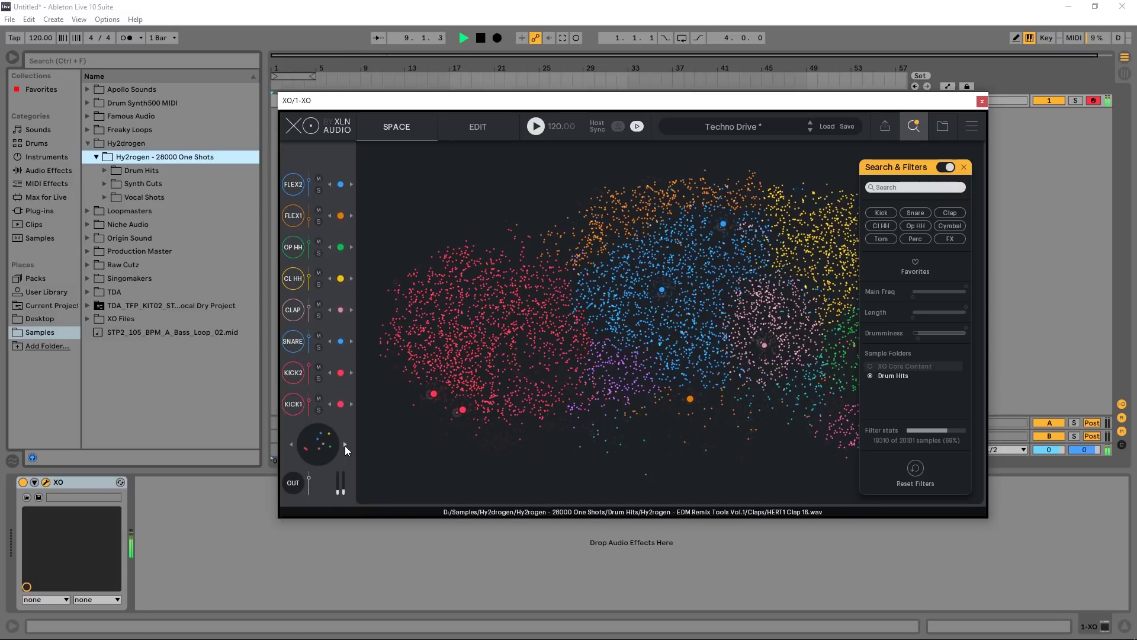
key("space")
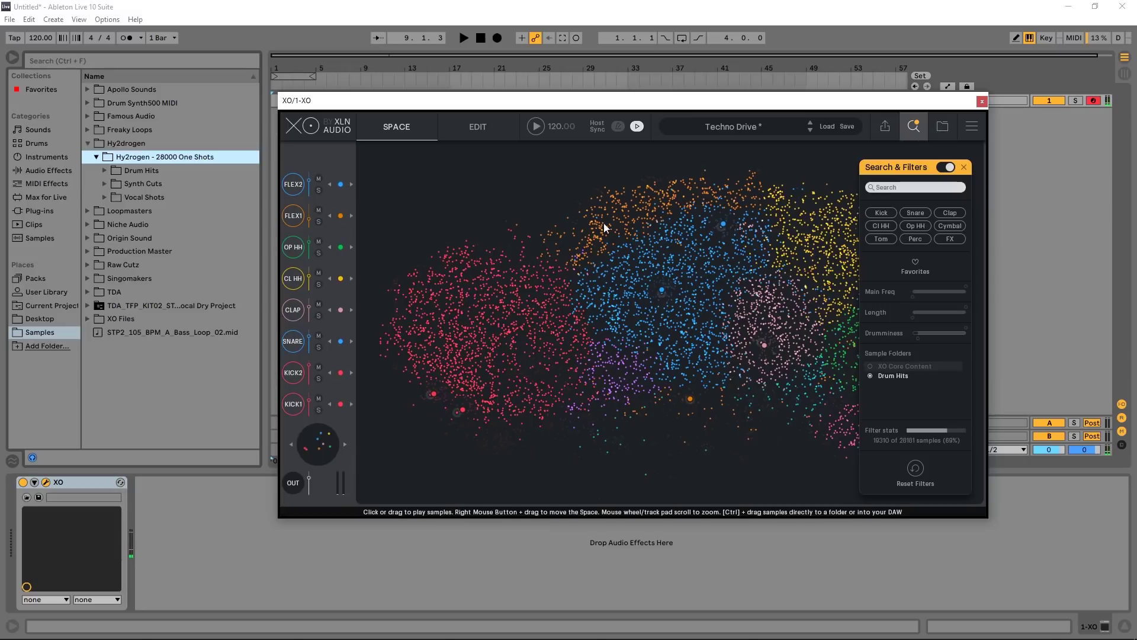
- Open the beat's WAV and MIDI export options from the edit view and place a raw percussion sample in the arrangement at bar 8
left_click(490, 125)
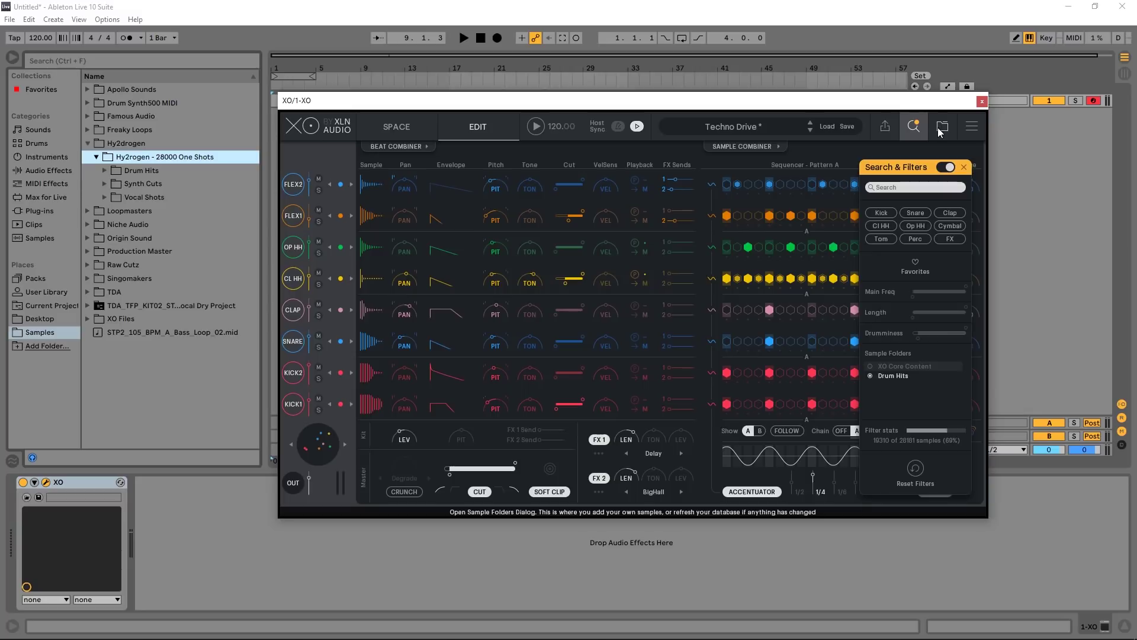
left_click(885, 131)
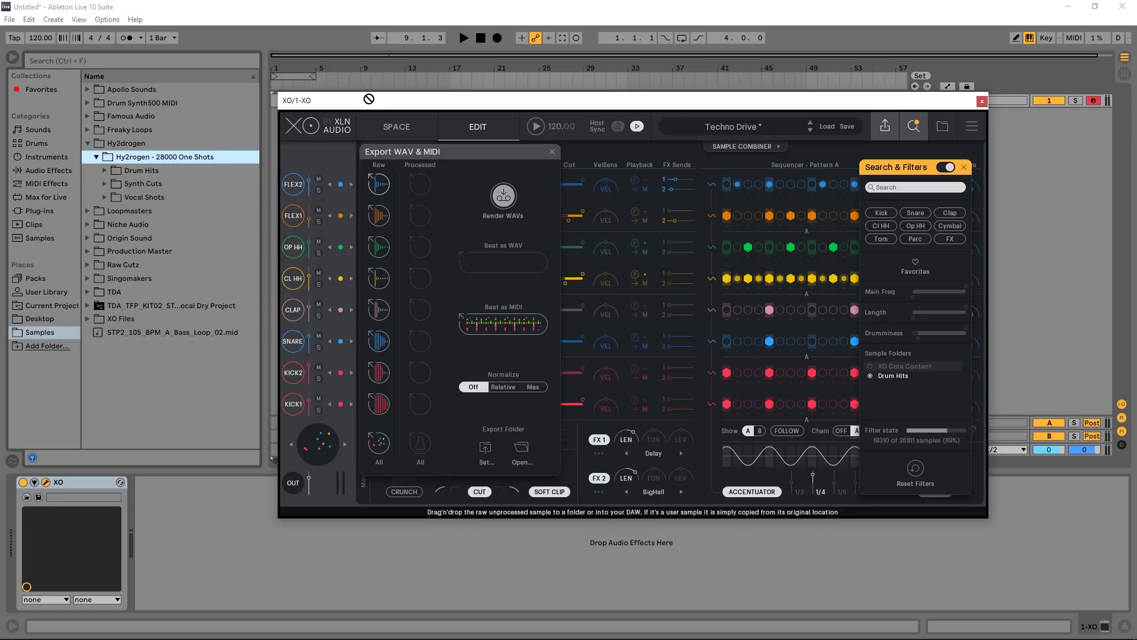
left_click_drag(368, 99, 503, 193)
left_click_drag(381, 102, 515, 102)
left_click(361, 143)
left_click(351, 141)
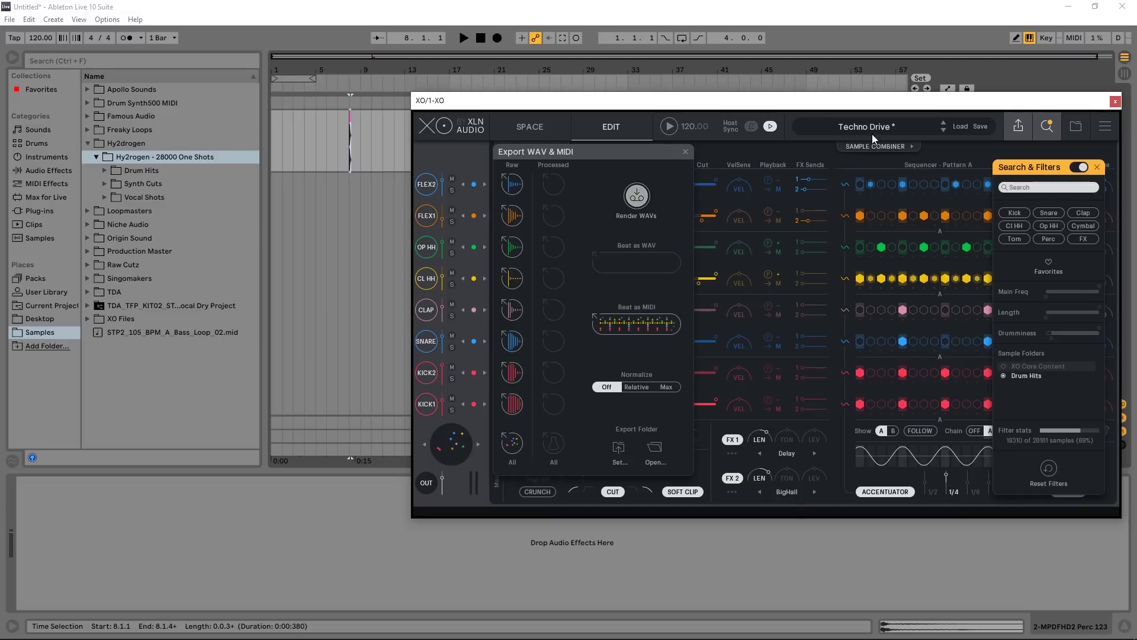
- Render the WAVs, add a processed sample, the beat as WAV and the beat as MIDI to the arrangement, and close the export options
left_click(639, 195)
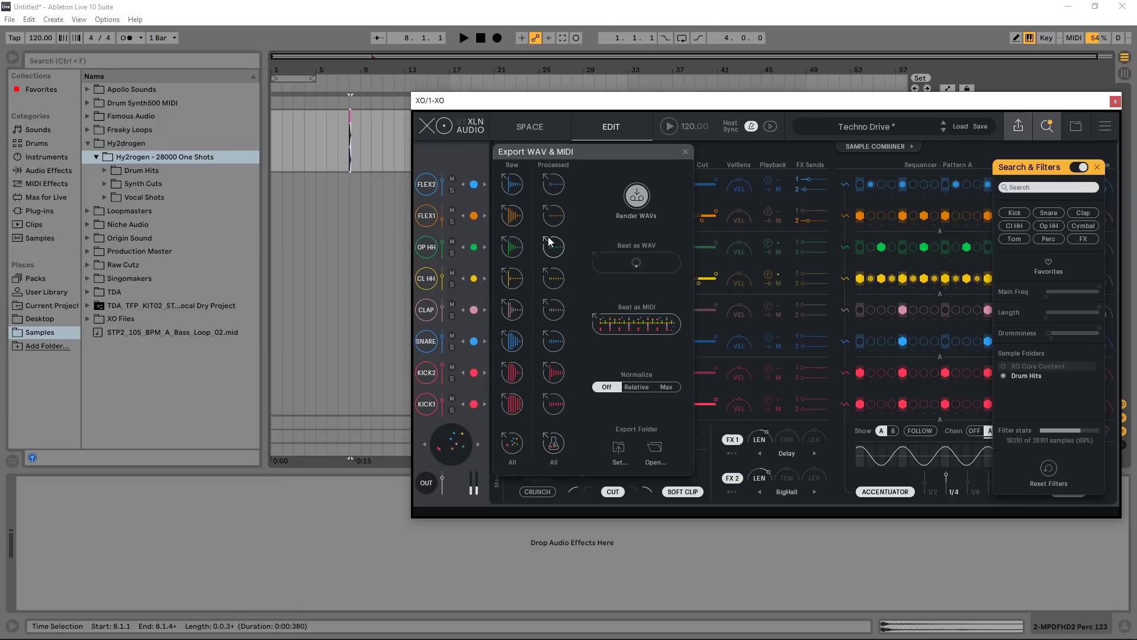
left_click_drag(637, 262, 342, 153)
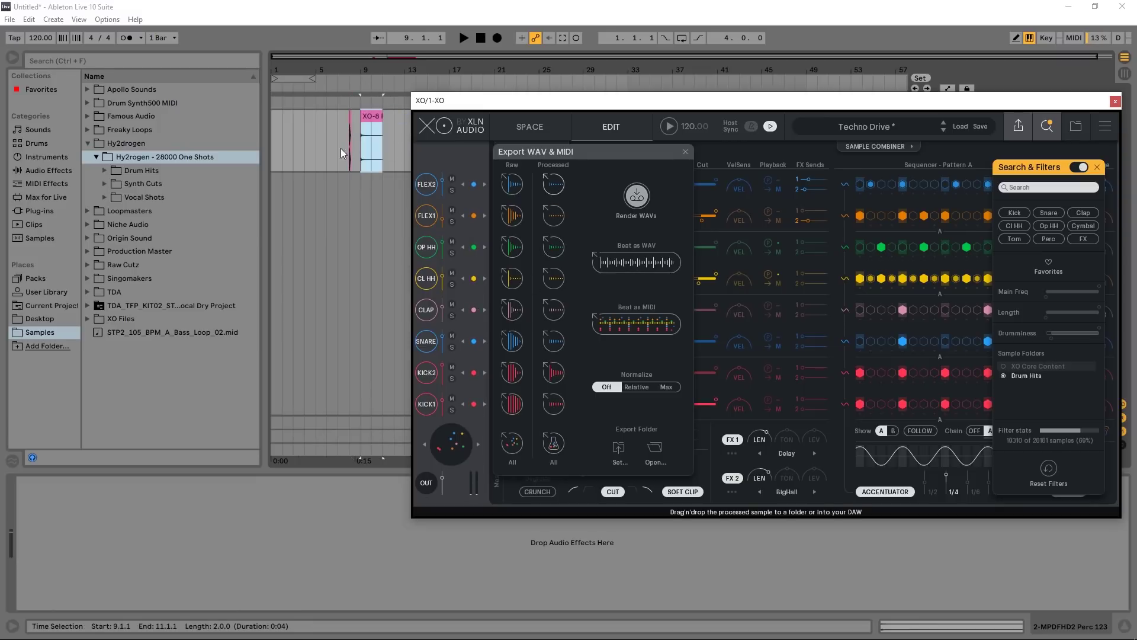
left_click_drag(620, 261, 362, 208)
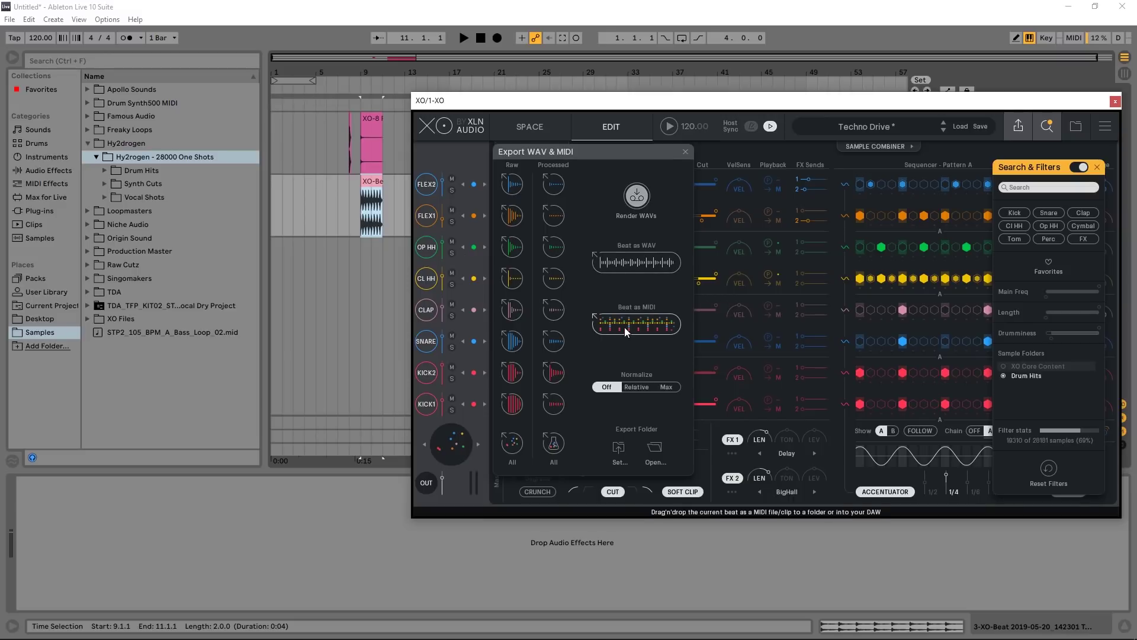
left_click_drag(634, 325, 344, 266)
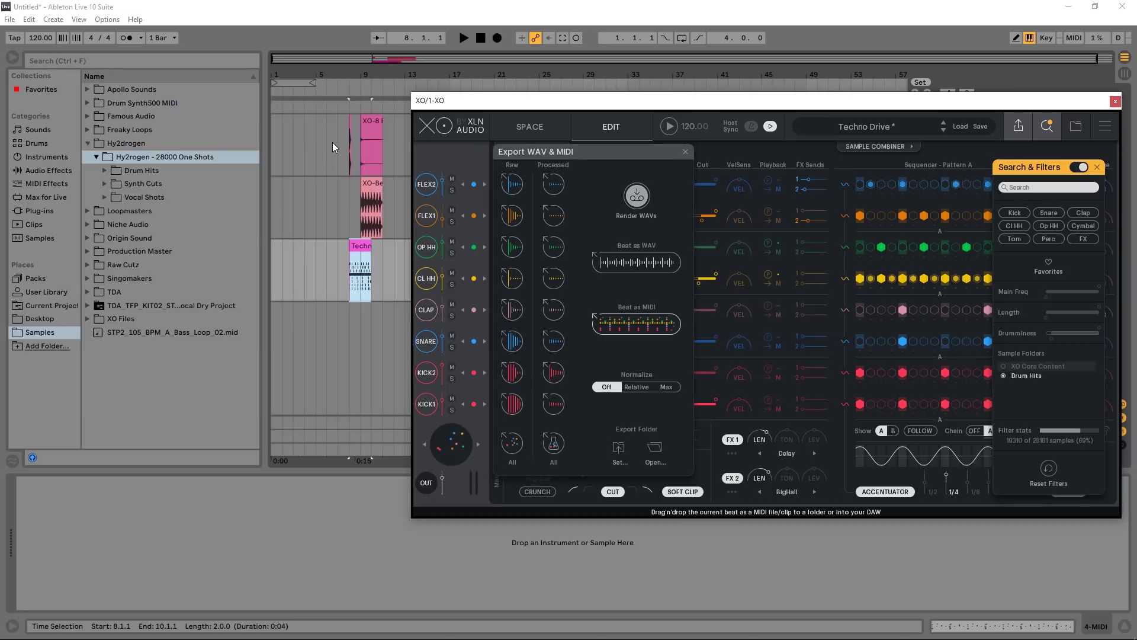
left_click(684, 152)
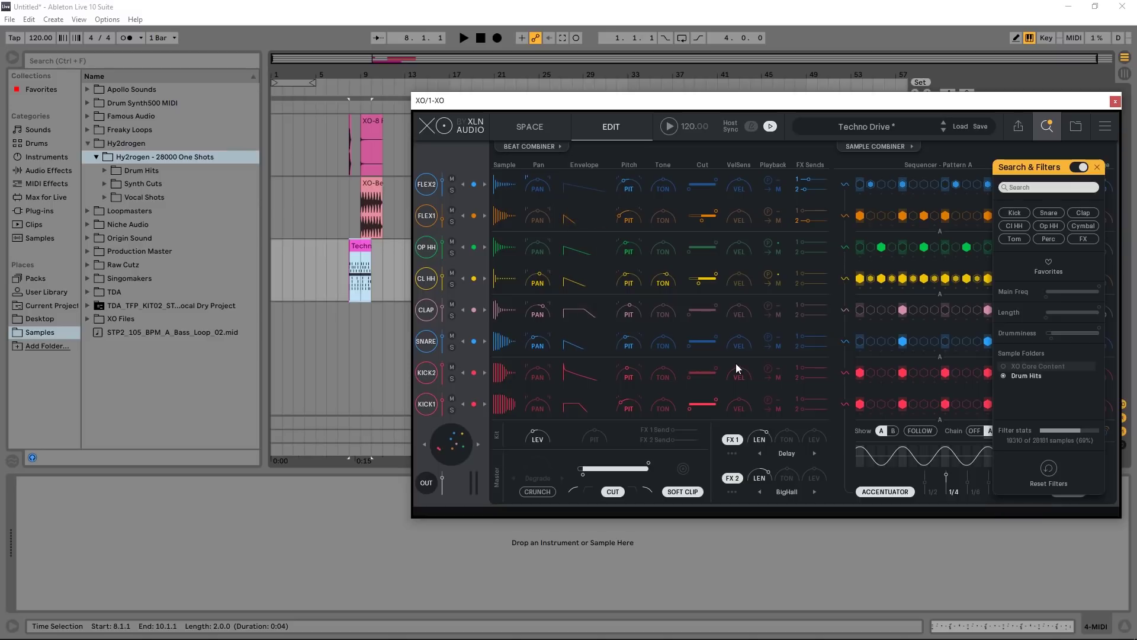
- View the Sample Combiner and the Beat Combiner, and return to the sample space
left_click(866, 149)
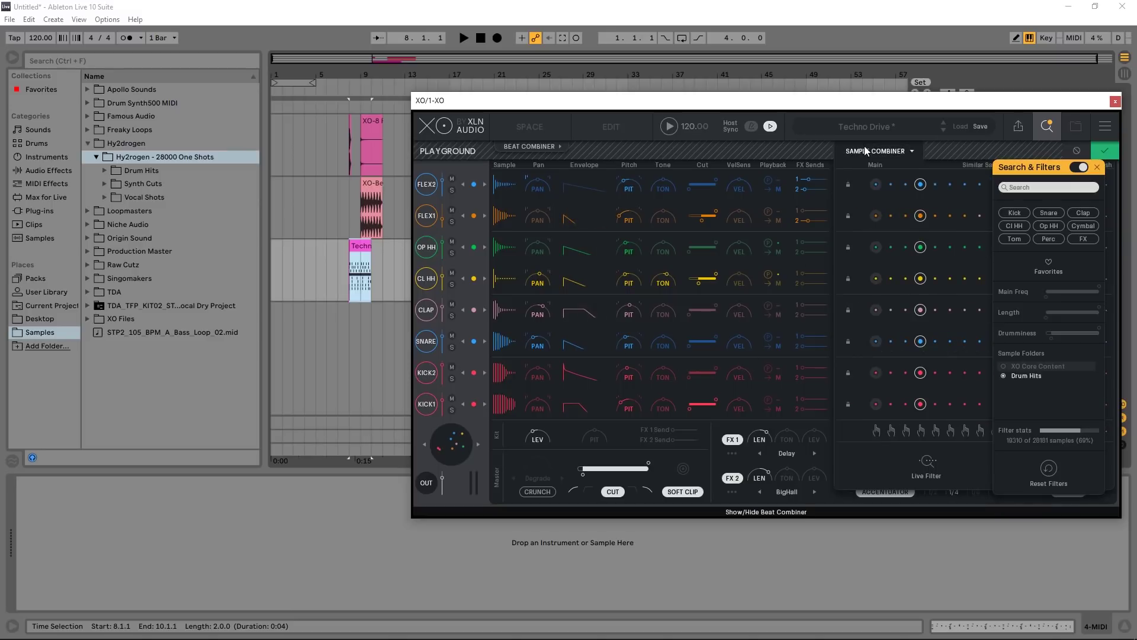
left_click(548, 150)
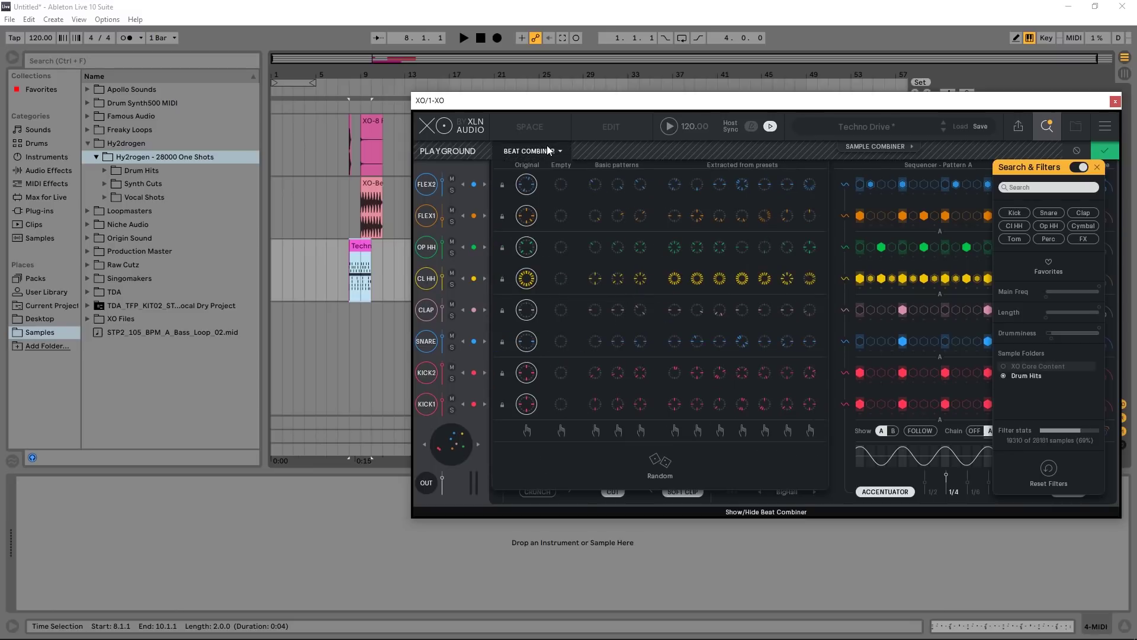
left_click(543, 131)
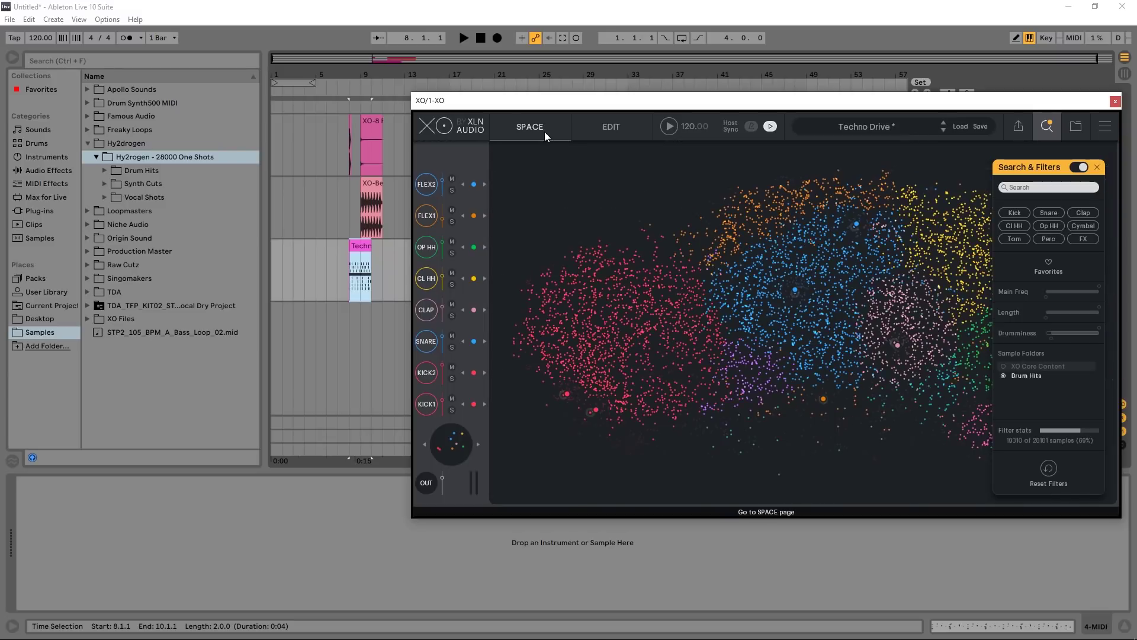
- Hide the search filters, reposition the XO window and load The Rest Will Follow preset
left_click(1097, 167)
left_click_drag(753, 102, 649, 91)
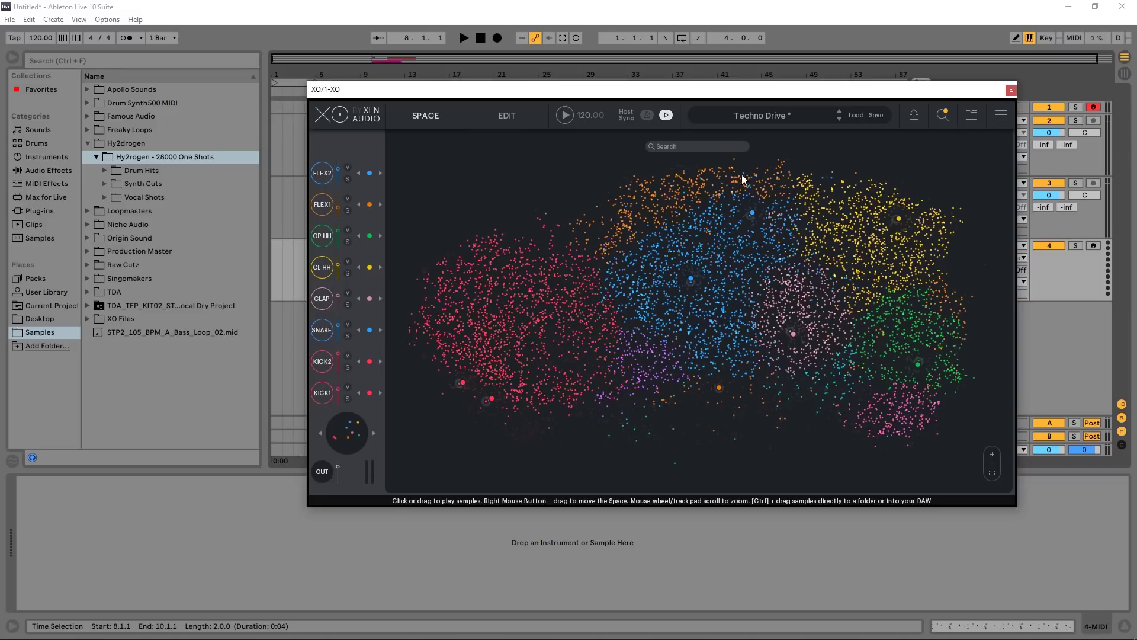
left_click(839, 119)
left_click_drag(732, 98, 659, 104)
left_click(869, 121)
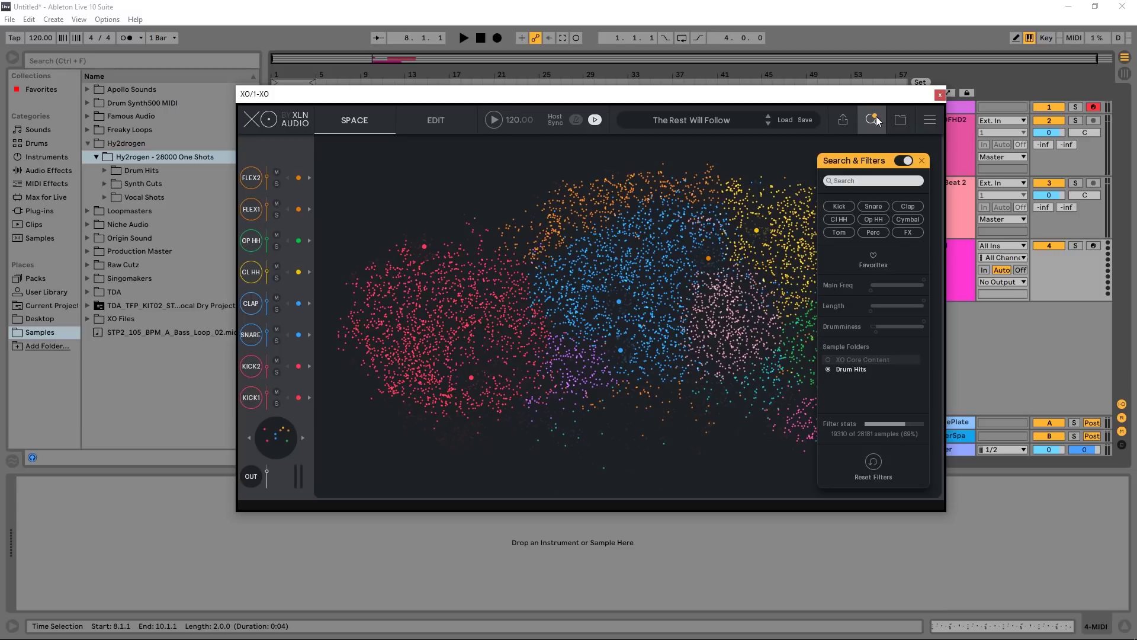
left_click(923, 161)
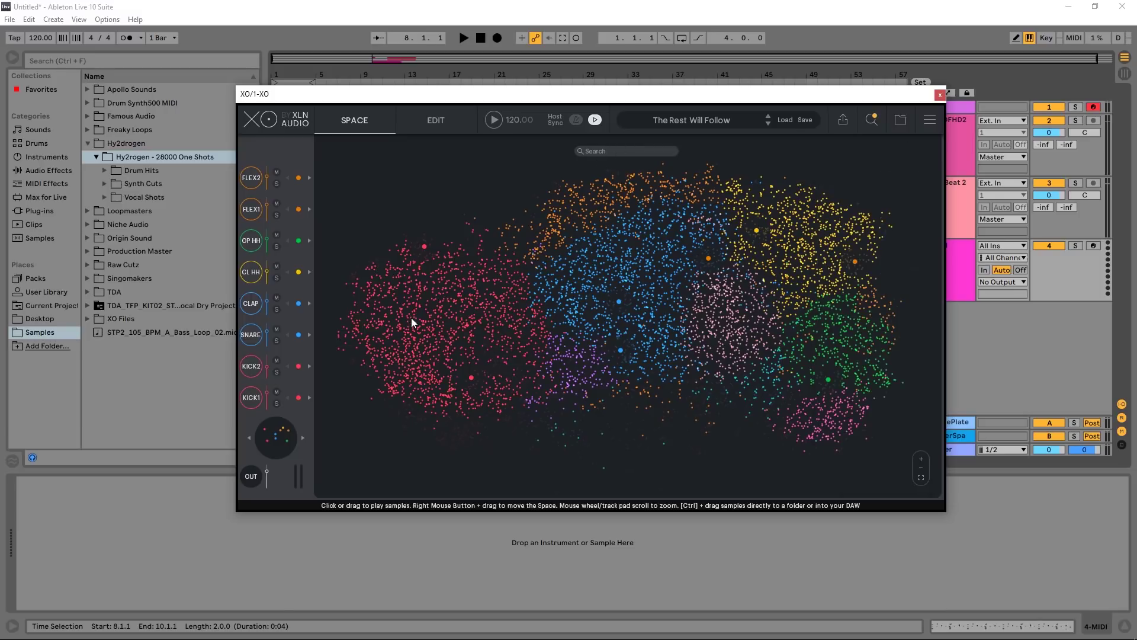
- Play The Rest Will Follow beat, swap its whole kit for similar samples twice, and stop playback
key("space")
left_click(303, 439)
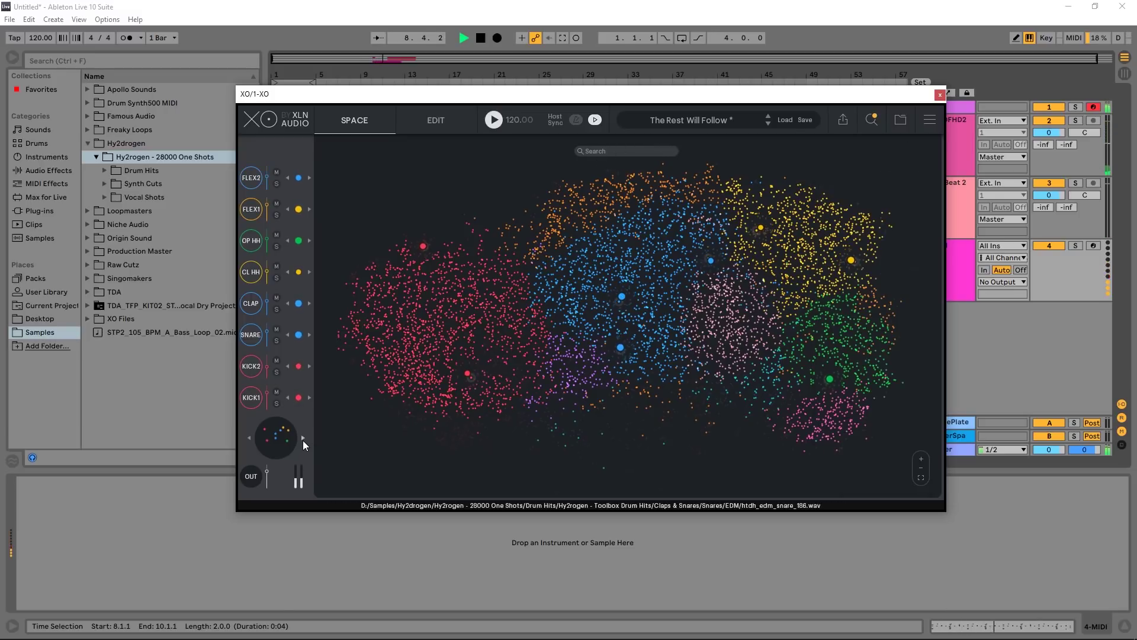
left_click(303, 439)
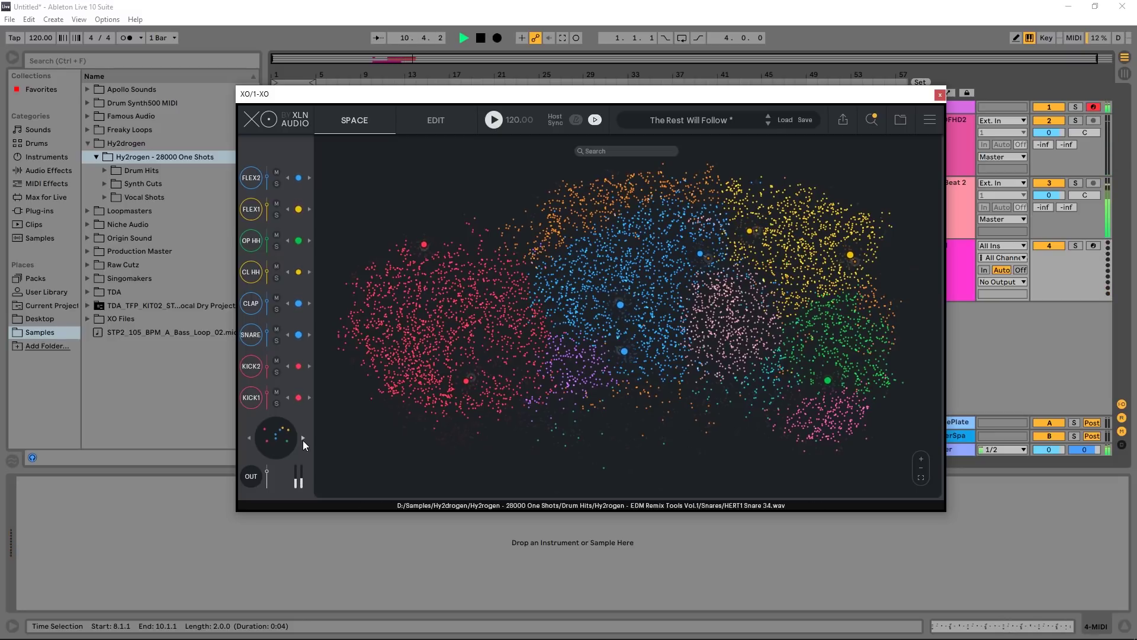
key("space")
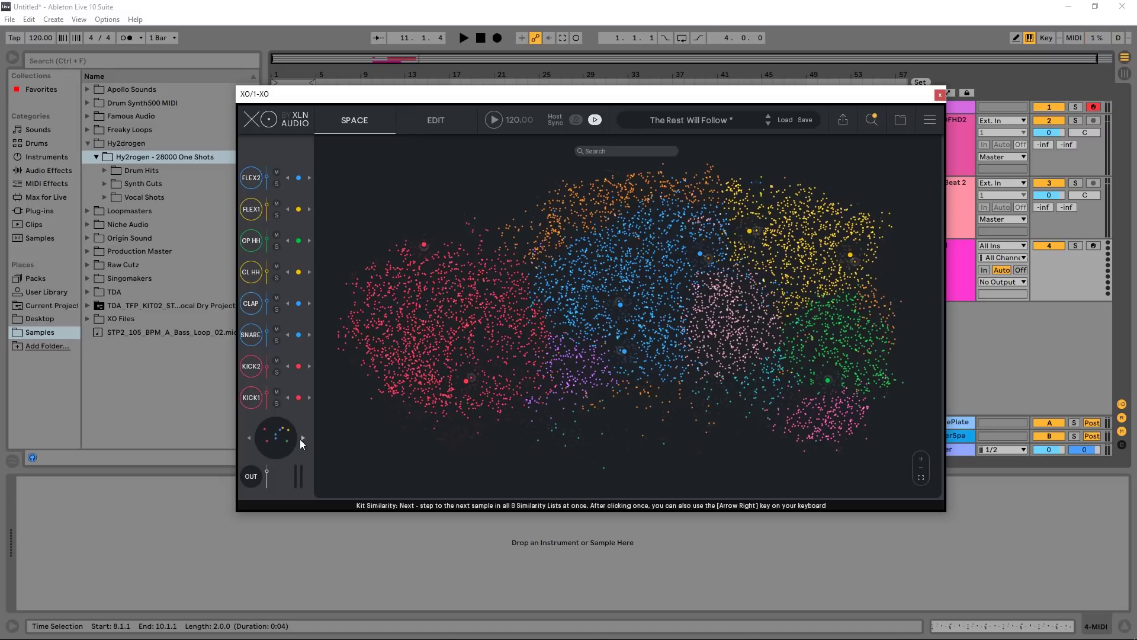
- Play the beat again while swapping the whole kit for similar samples four times, and stop playback
key("space")
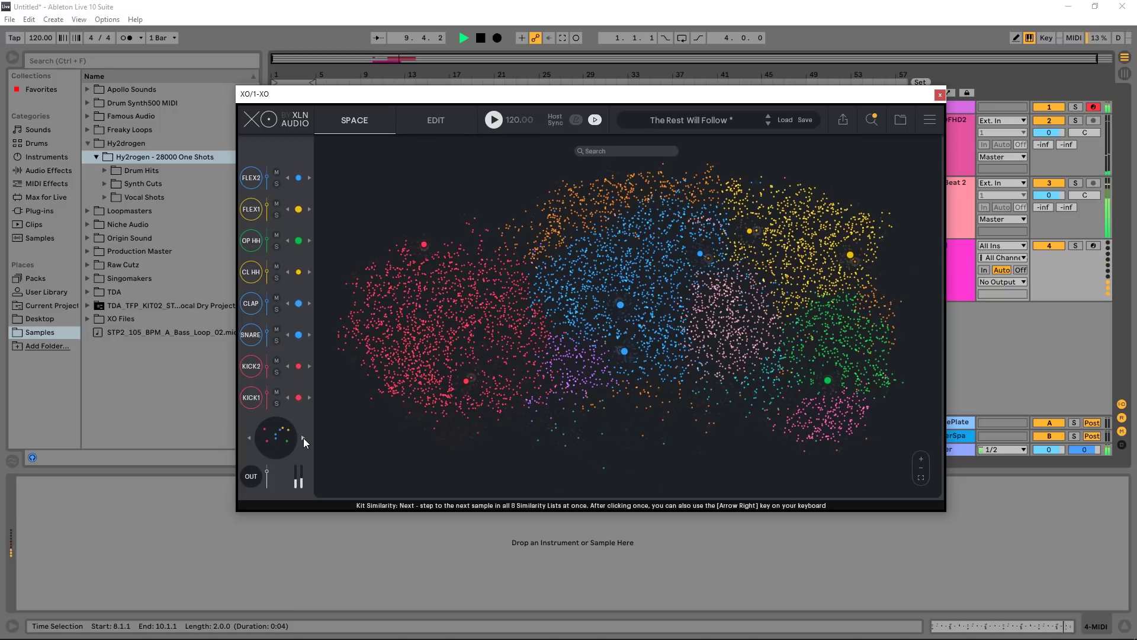
left_click(303, 439)
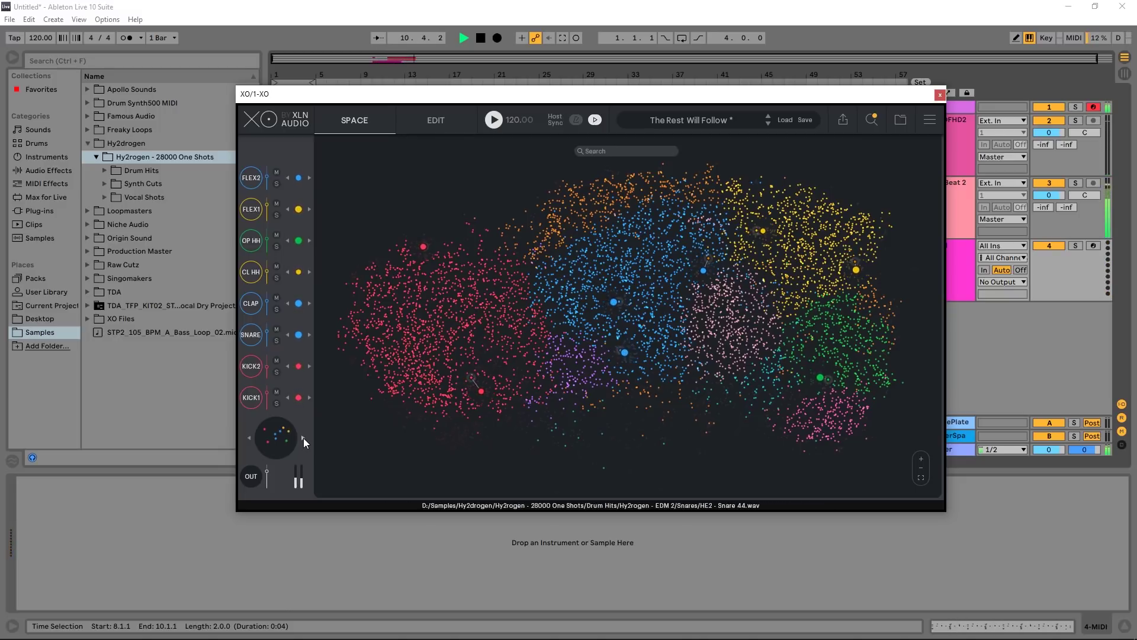
left_click(304, 439)
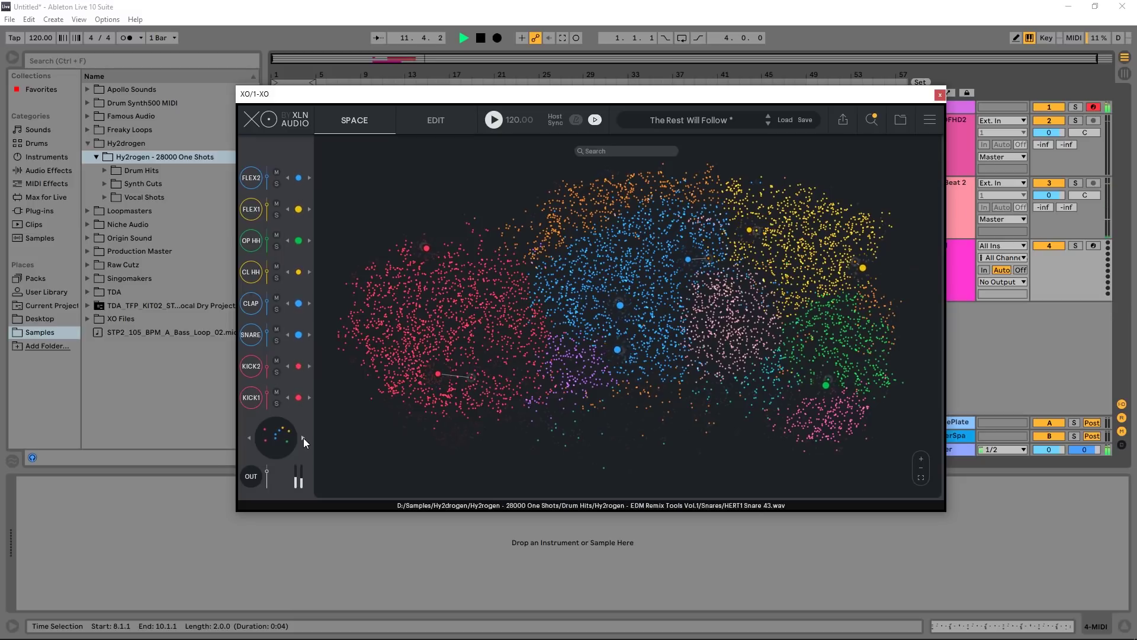
left_click(303, 438)
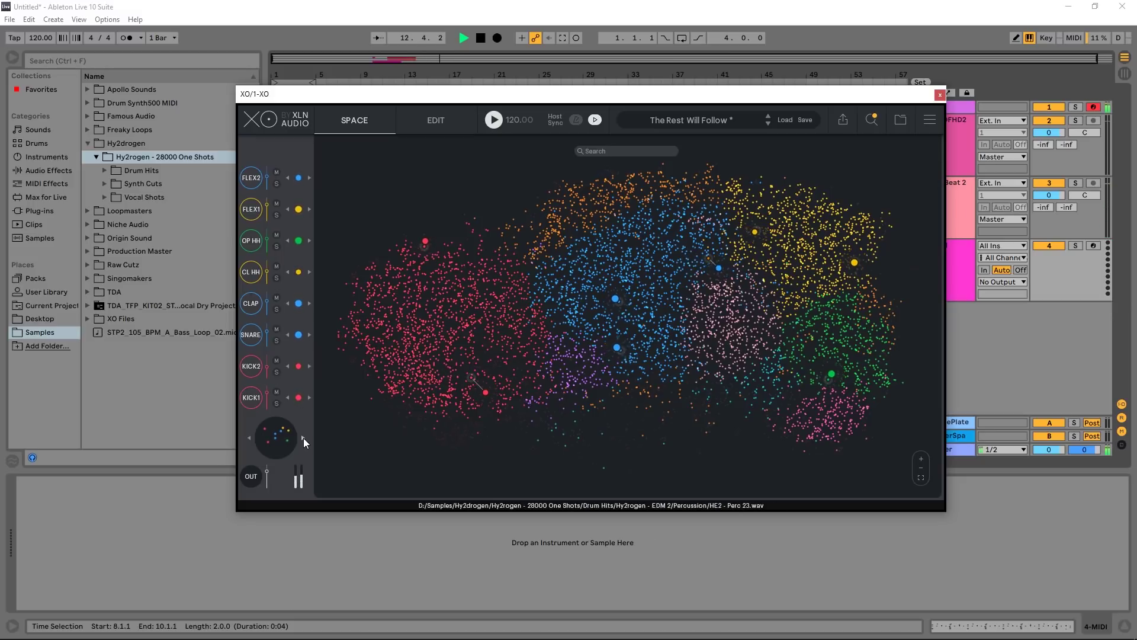
left_click(303, 439)
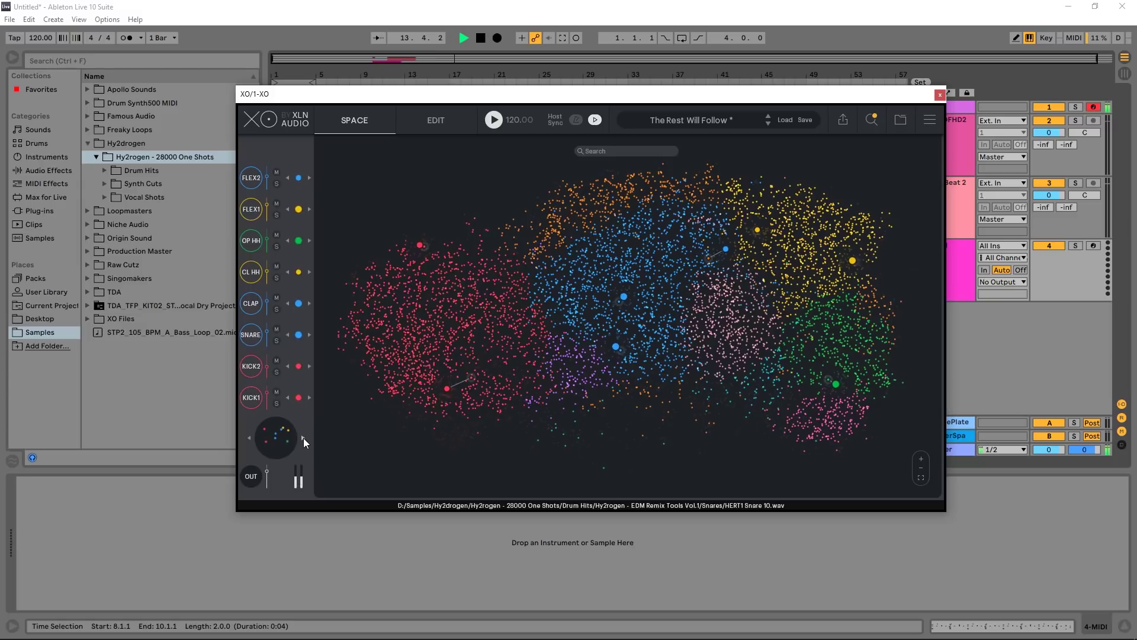
key("space")
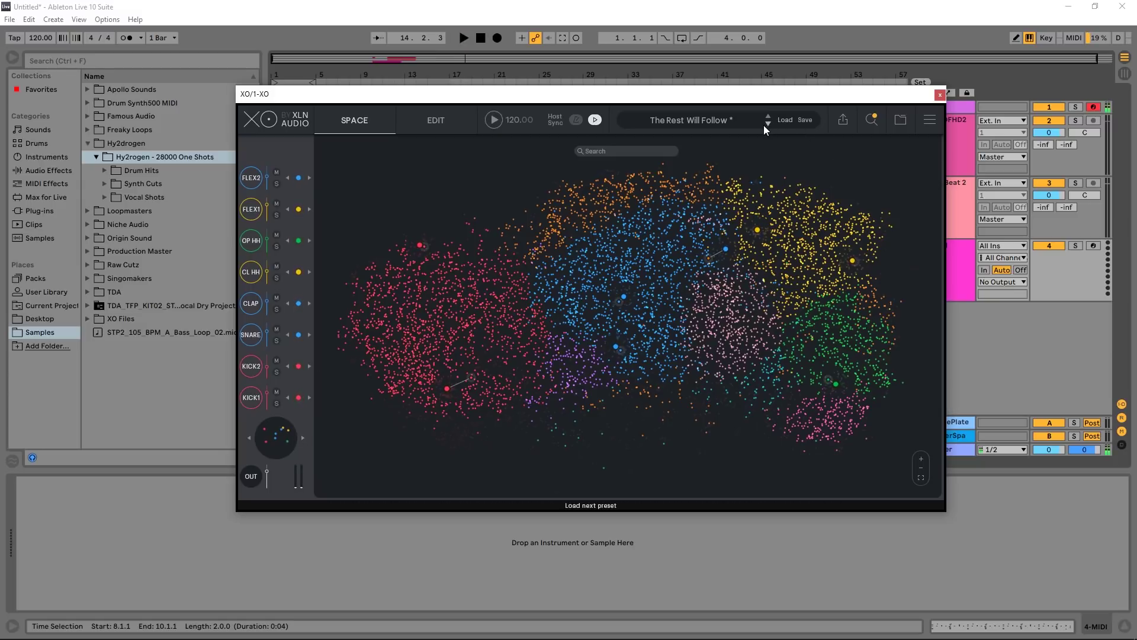
- Load the Tomorrow preset, play its beat and repeatedly swap the whole kit for similar samples
left_click(767, 125)
key("space")
left_click(767, 125)
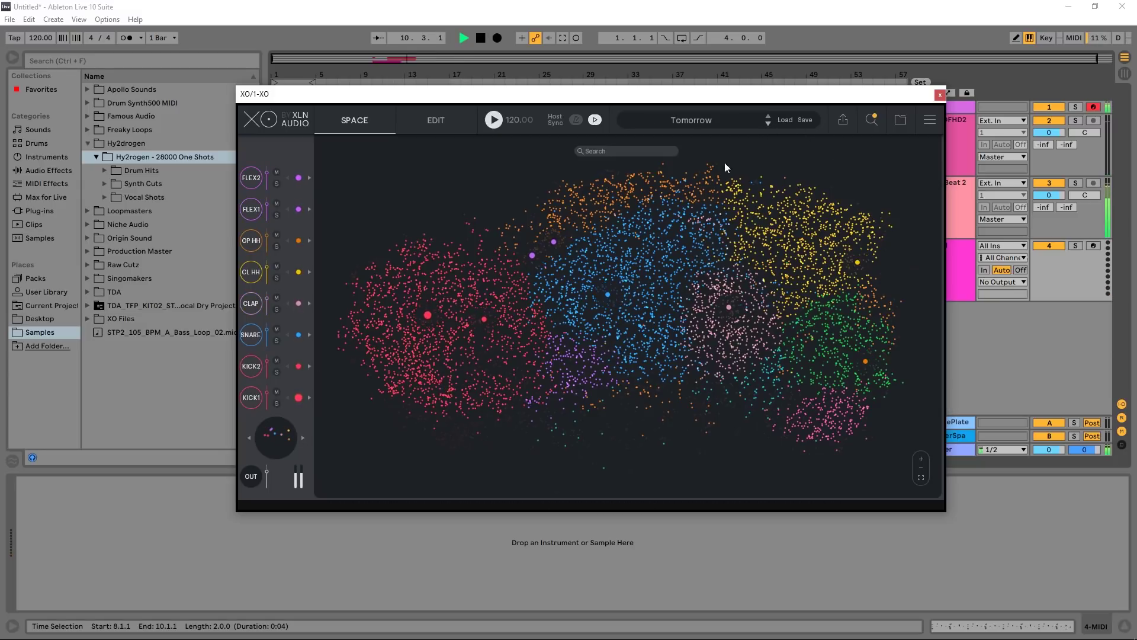
left_click(304, 437)
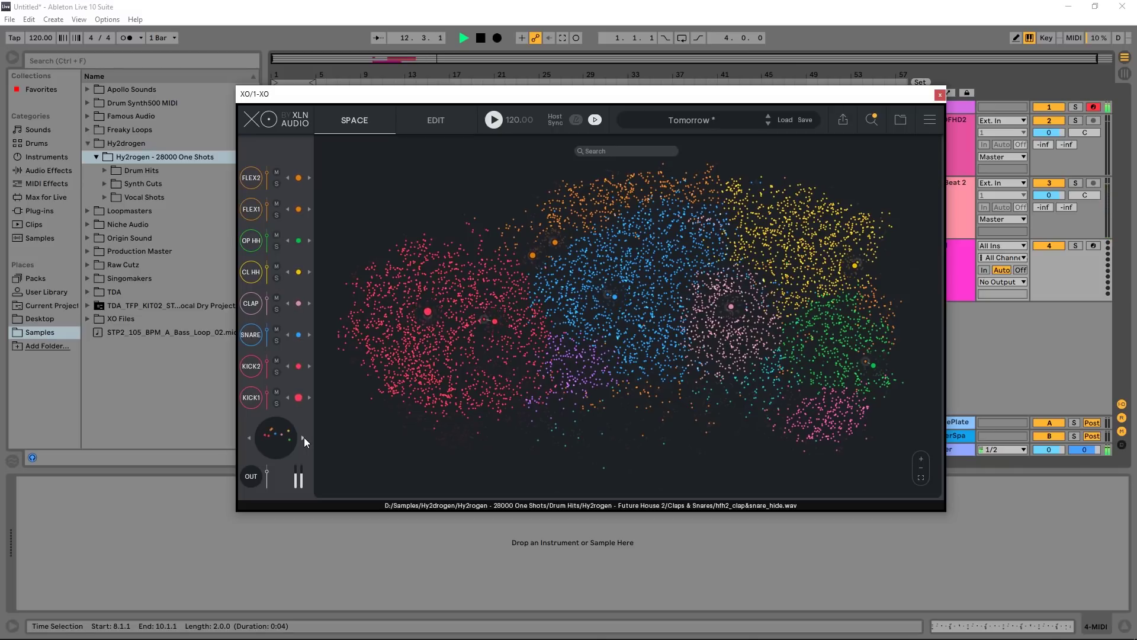
left_click(304, 437)
left_click(303, 437)
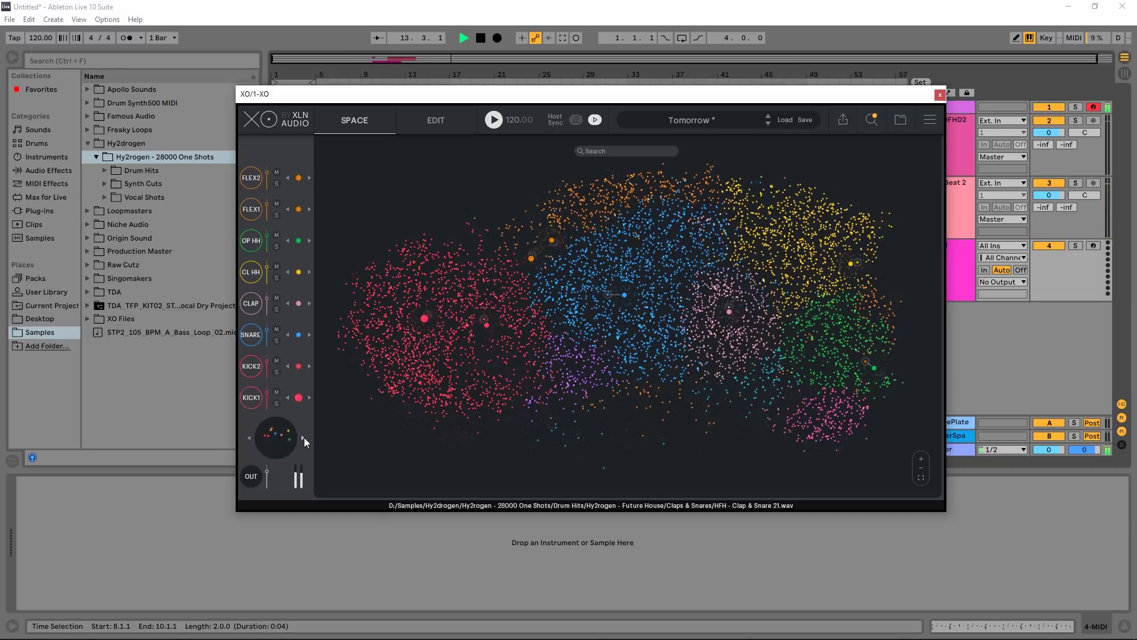
left_click(304, 437)
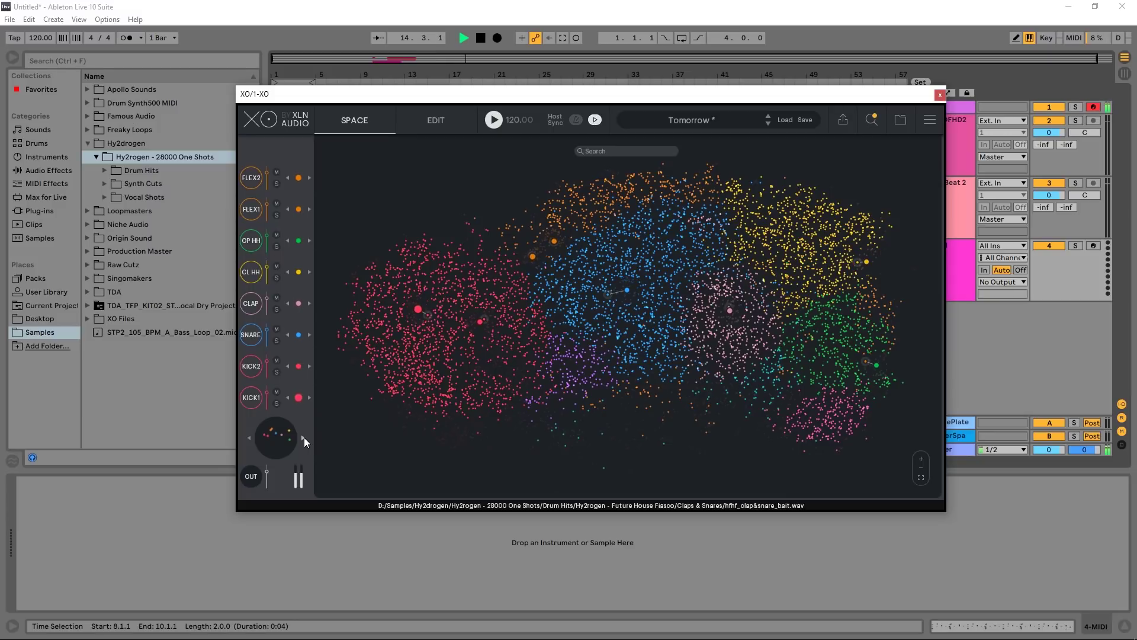
- Swap the whole Tomorrow kit for similar samples three more times while the beat plays, and stop playback
left_click(304, 437)
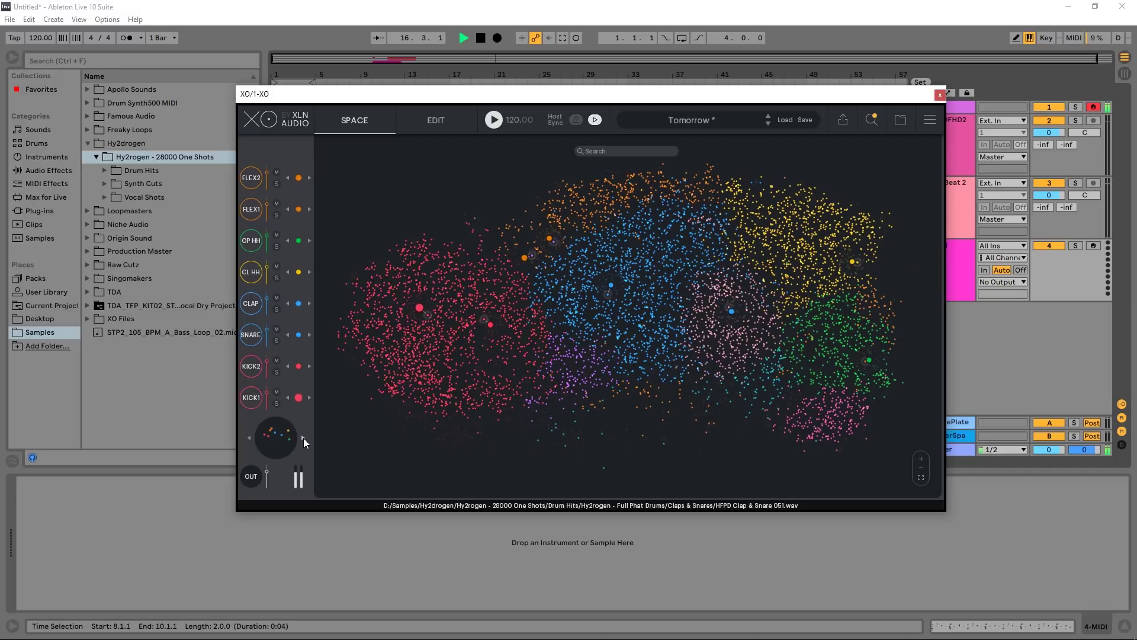
left_click(304, 437)
left_click(304, 437)
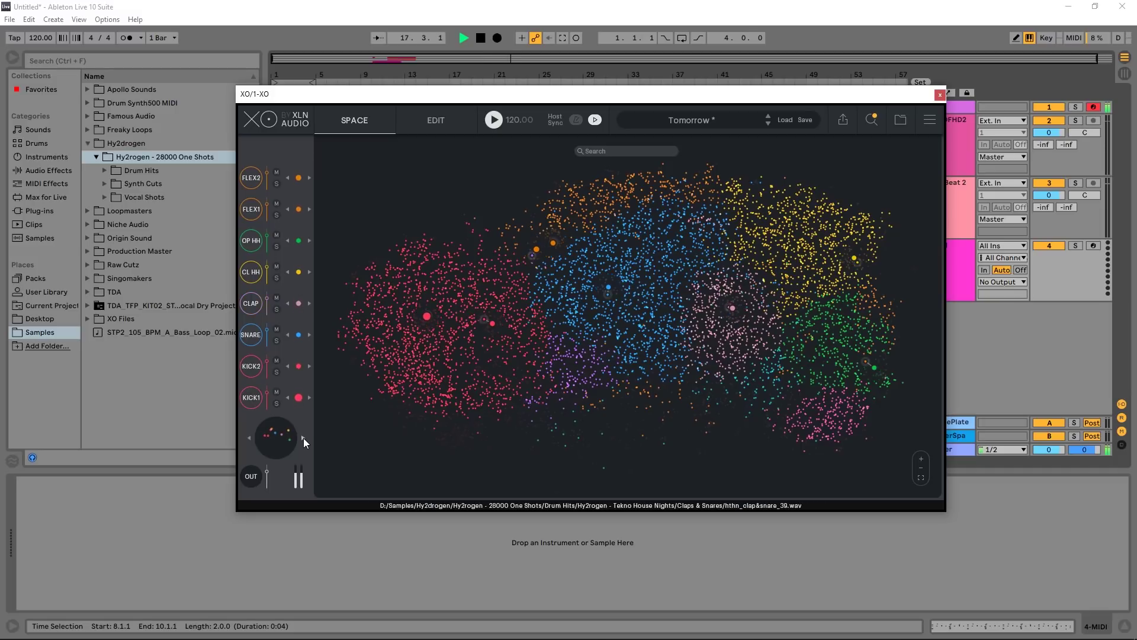
key("space")
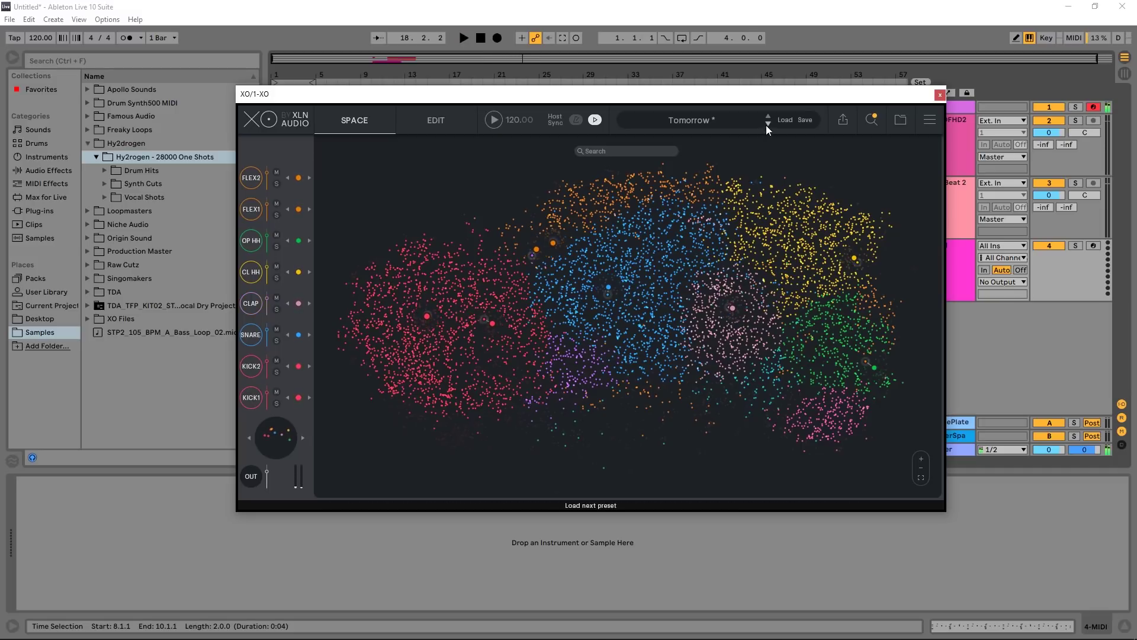
- Load the Top Dog preset, start playback and advance through Tribal Timbre to the Tribe de Elektro preset
left_click(767, 124)
key("space")
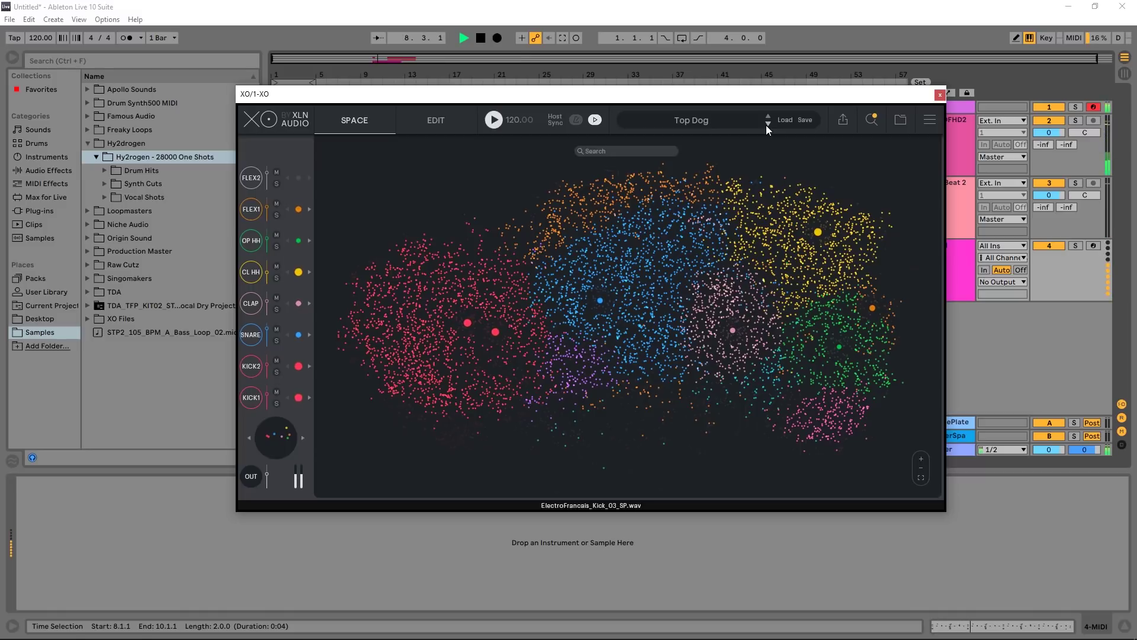
left_click(766, 125)
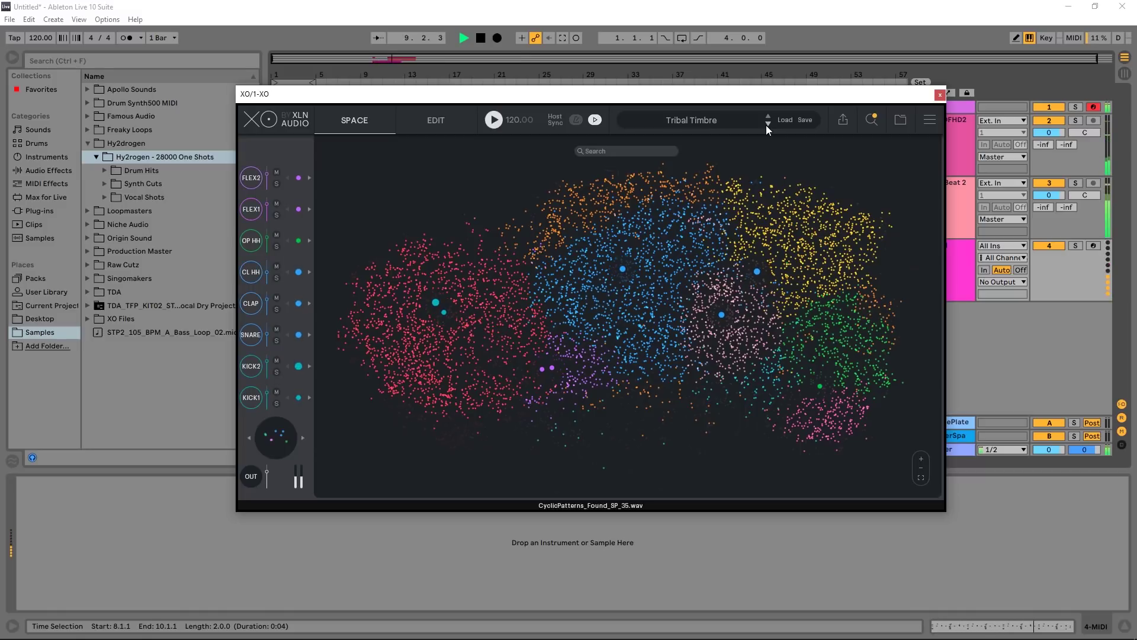
left_click(766, 126)
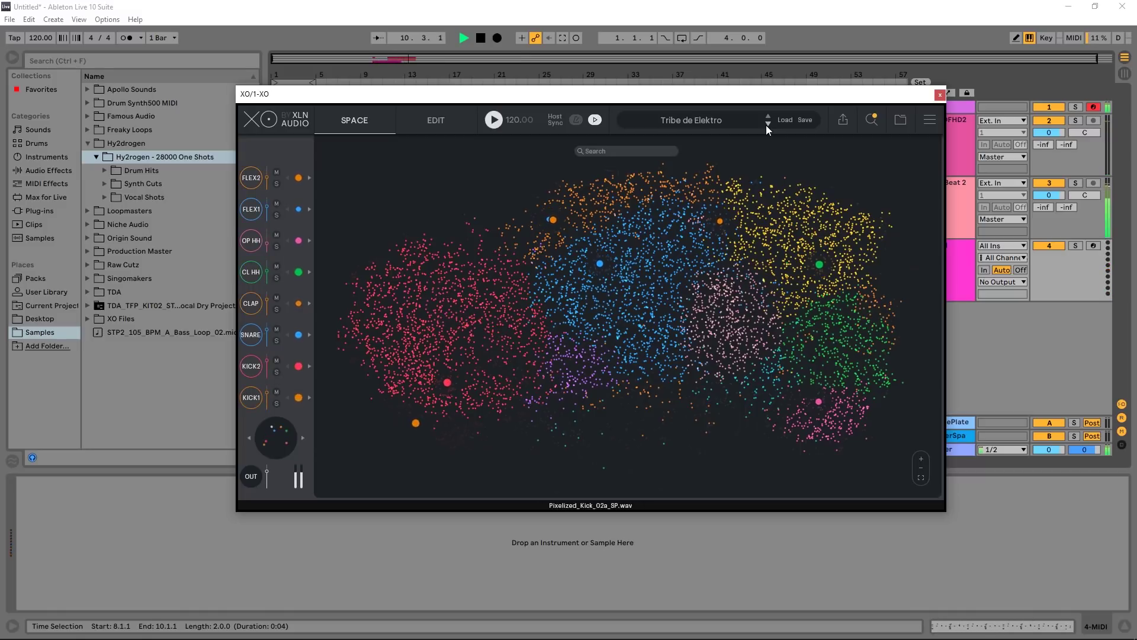
- Swap the whole Tribe de Elektro kit for similar samples six times during playback, and stop the beat
left_click(303, 439)
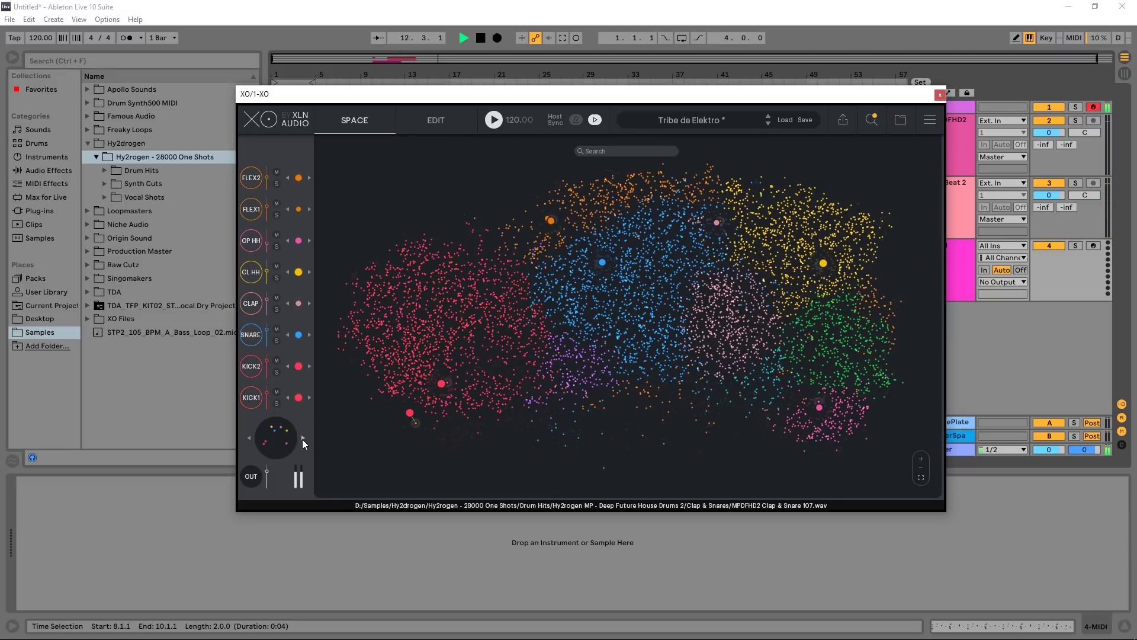
left_click(302, 439)
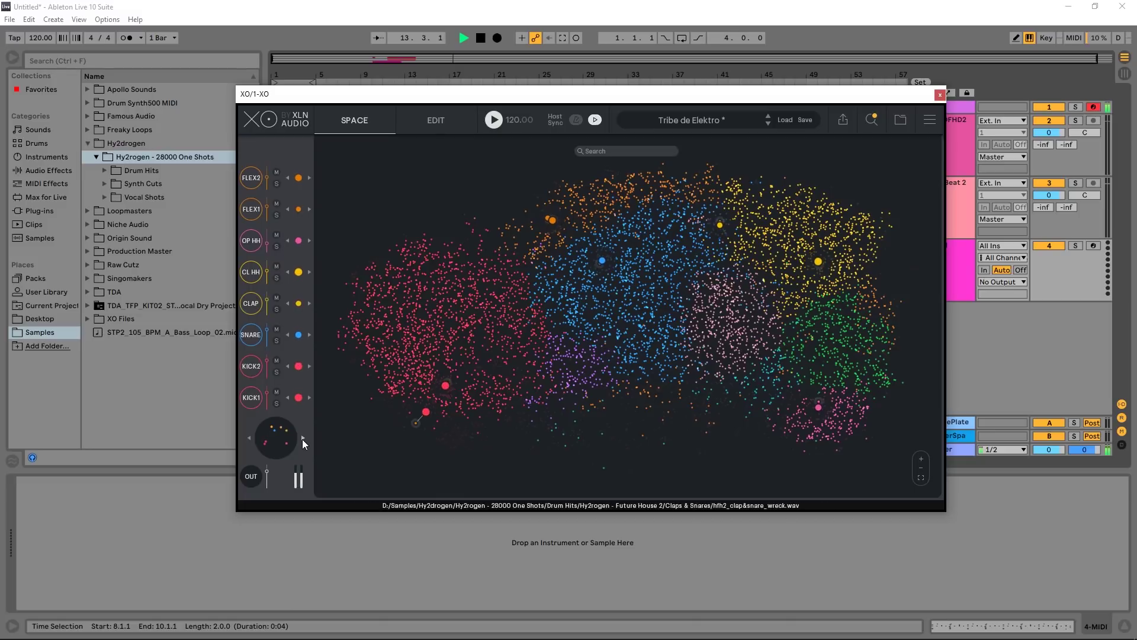
left_click(303, 439)
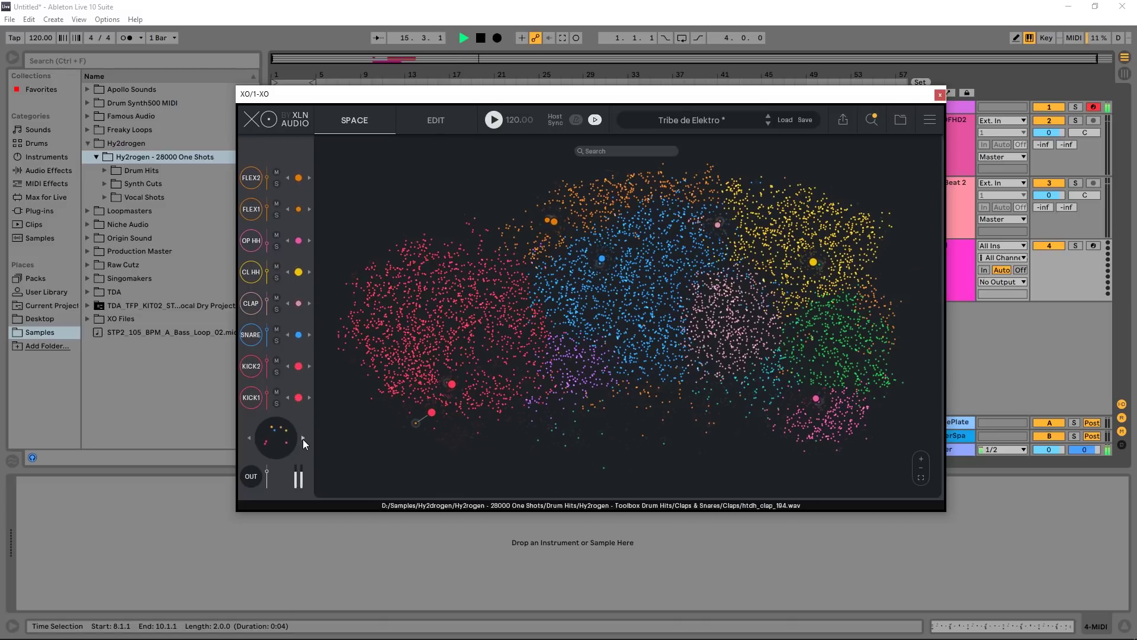
left_click(304, 439)
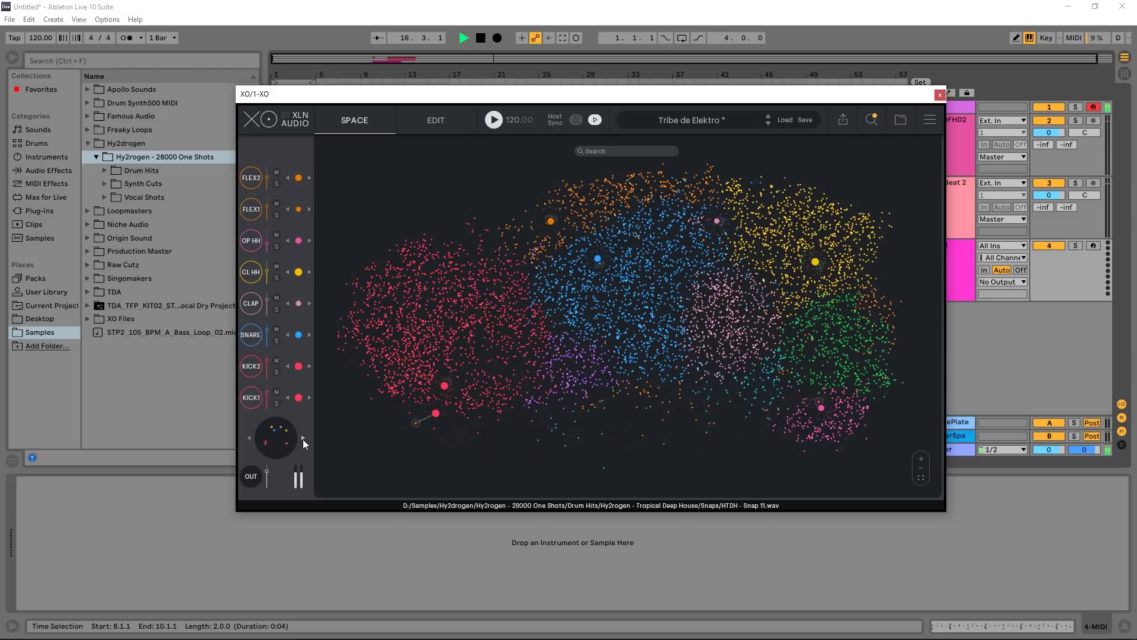
left_click(303, 439)
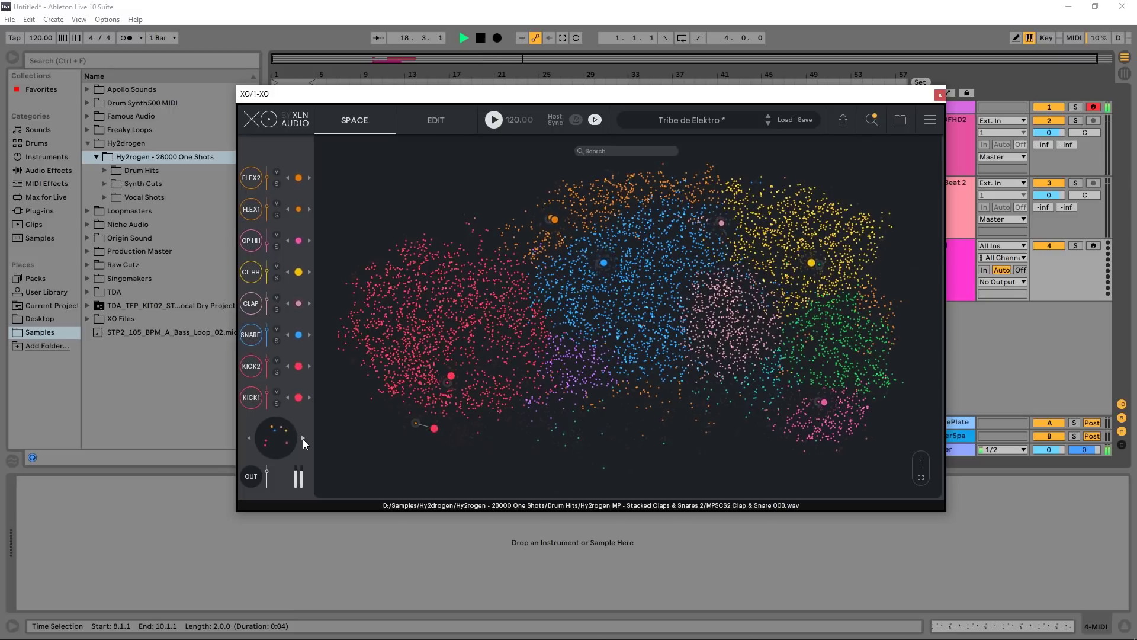
left_click(303, 439)
key("space")
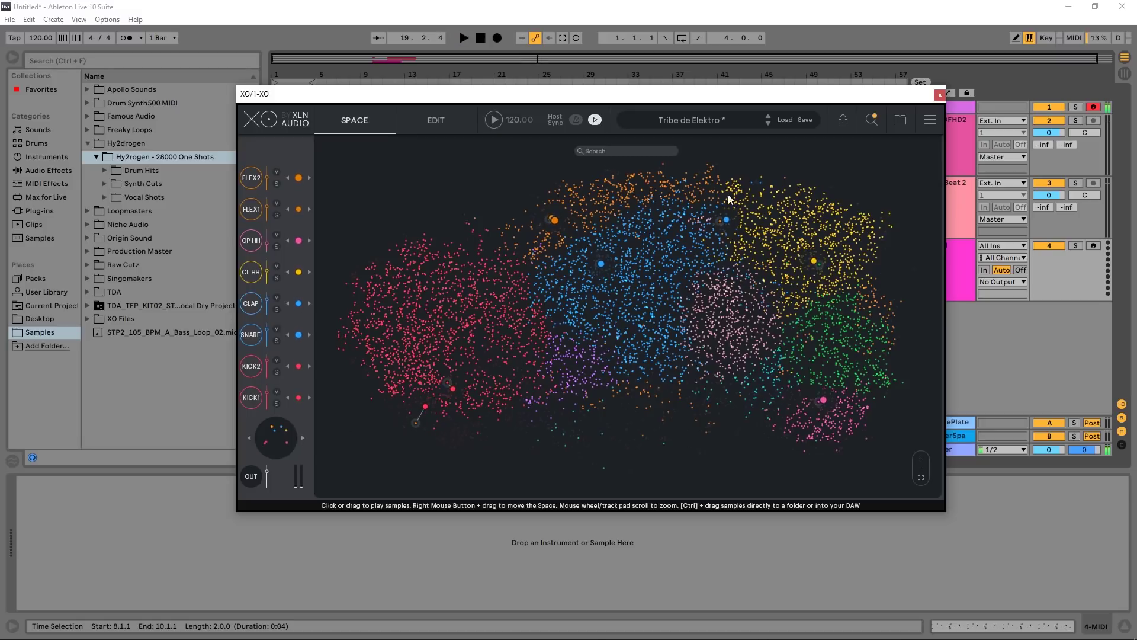
- Load the True Flavor preset, start playback and move on to the TumbleWeed preset
left_click(766, 123)
key("space")
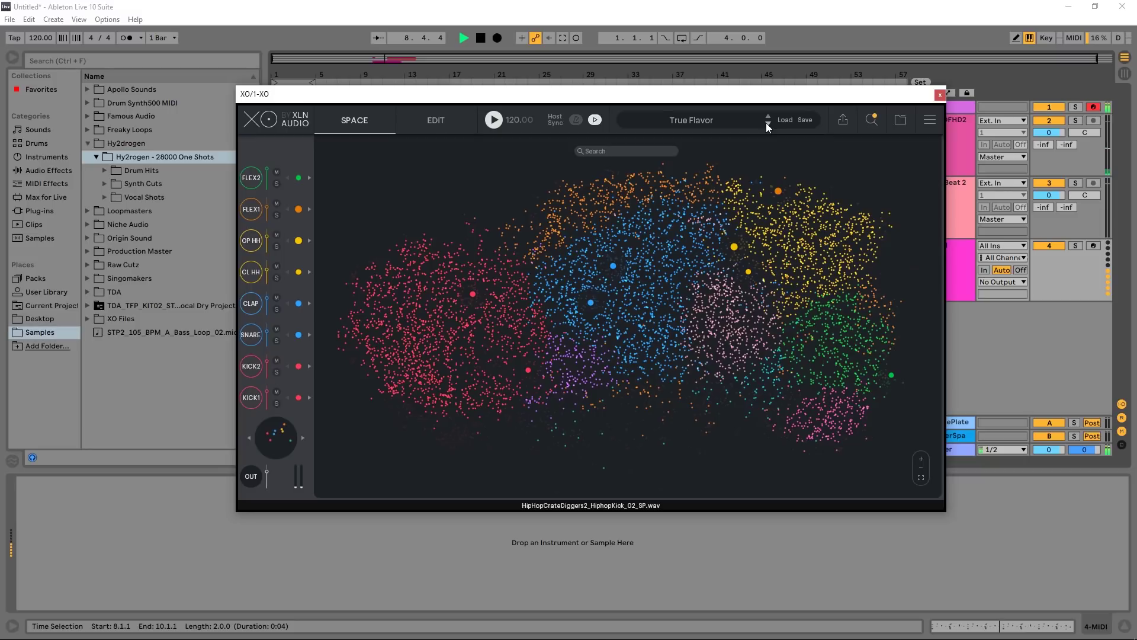
left_click(768, 124)
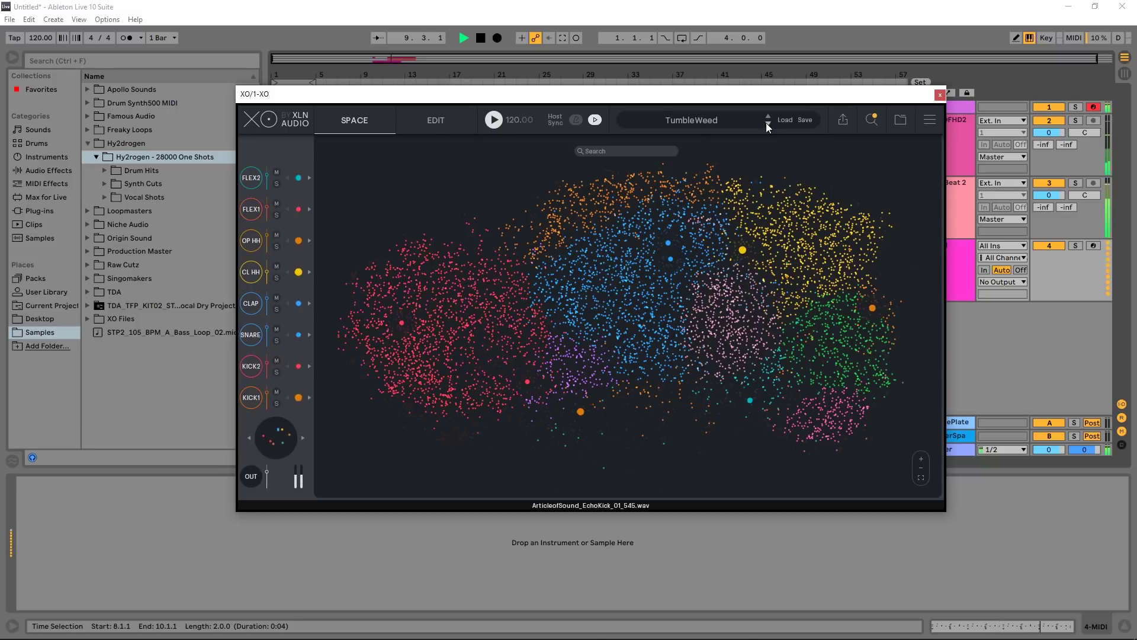
- Swap the whole TumbleWeed kit for similar samples five times while the beat plays, and stop playback
left_click(302, 440)
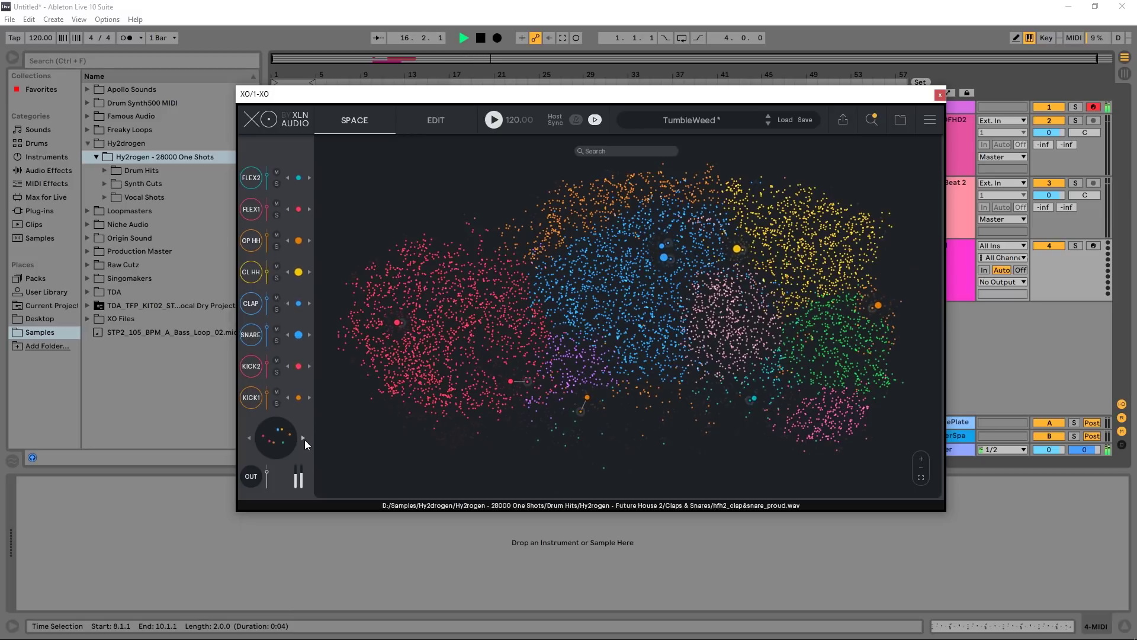
left_click(304, 438)
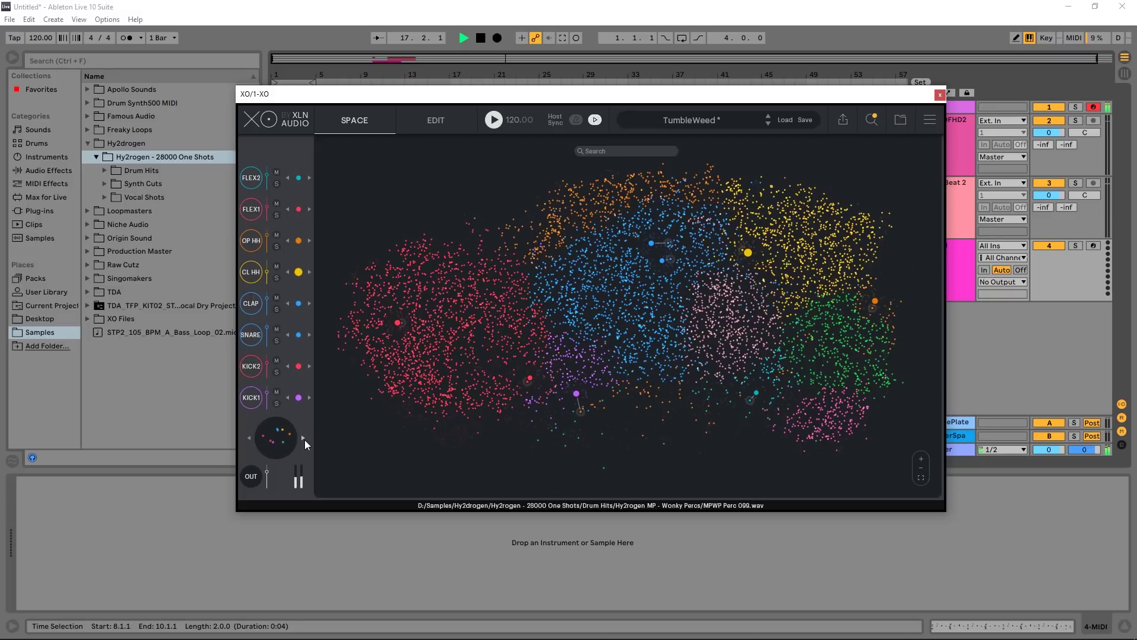
left_click(304, 439)
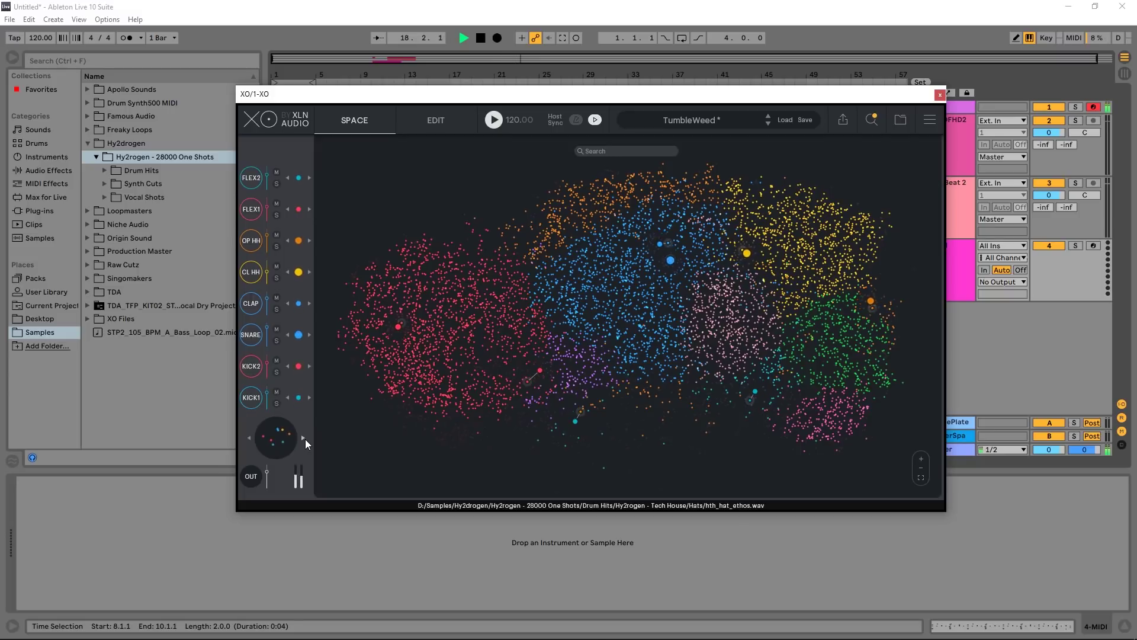
left_click(305, 439)
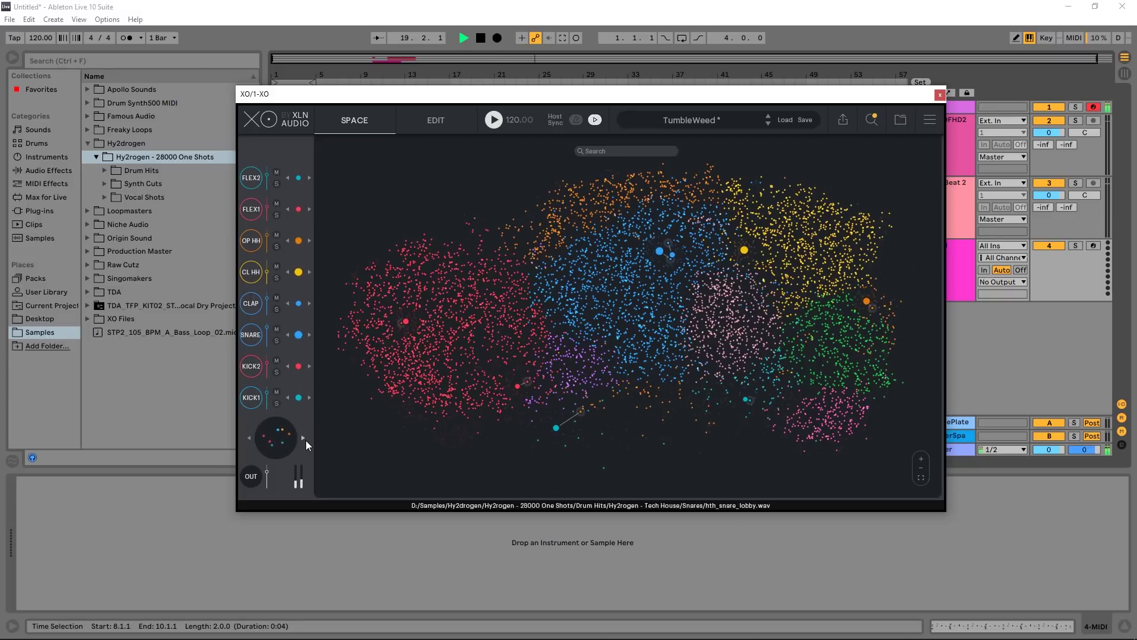
left_click(306, 438)
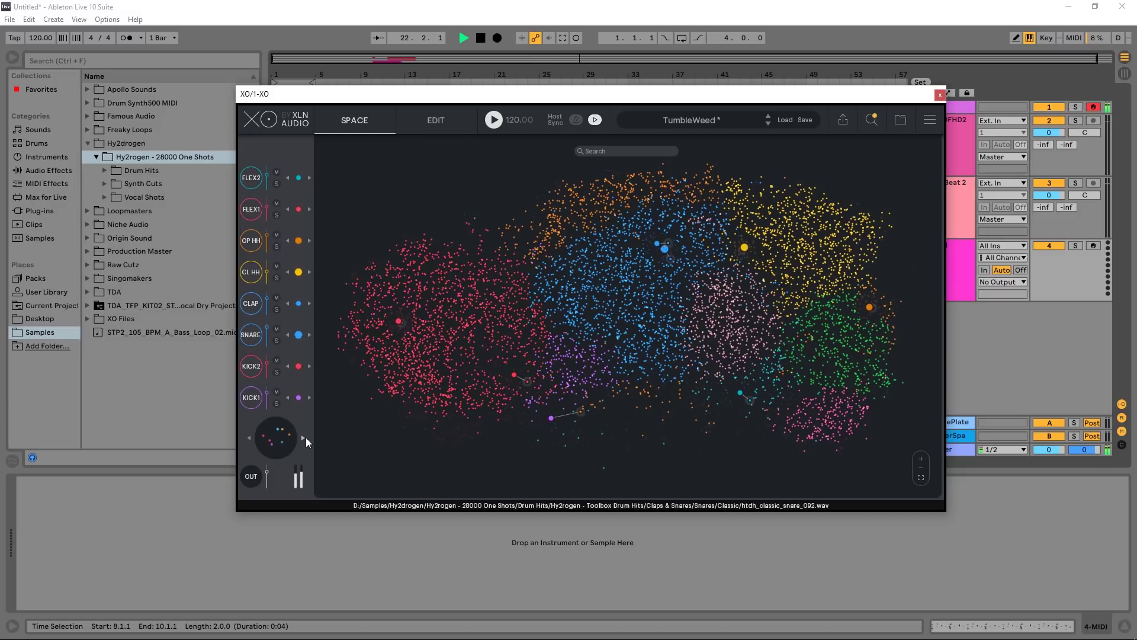
key("space")
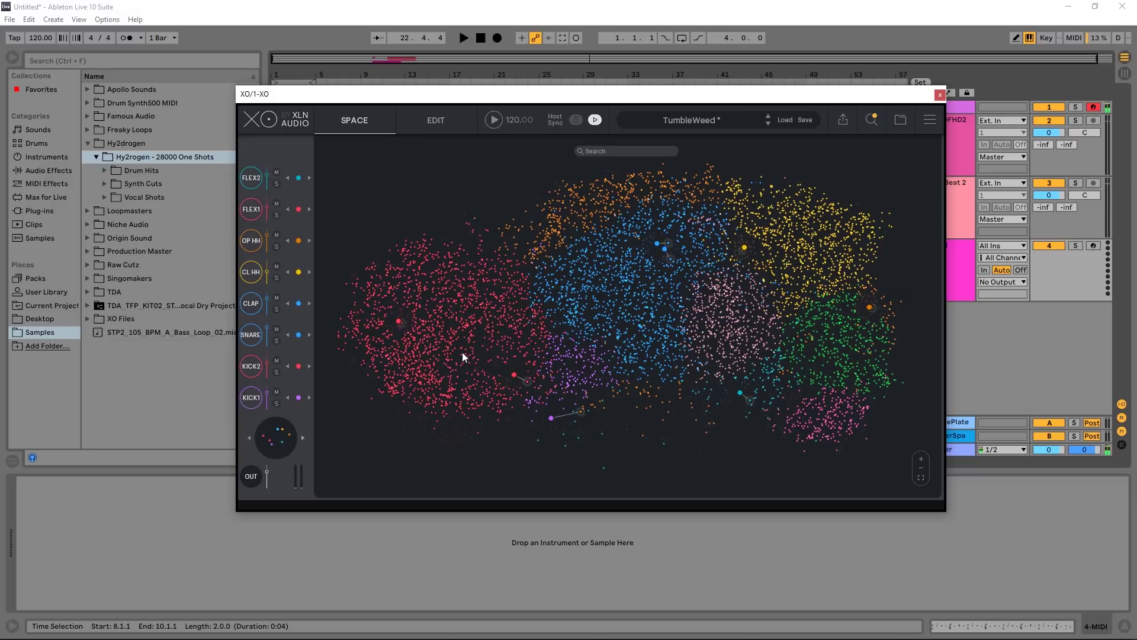
- Play the Tummy Tickler preset, move on to Venerable Wood and swap its whole kit for similar samples twice
left_click(770, 125)
key("space")
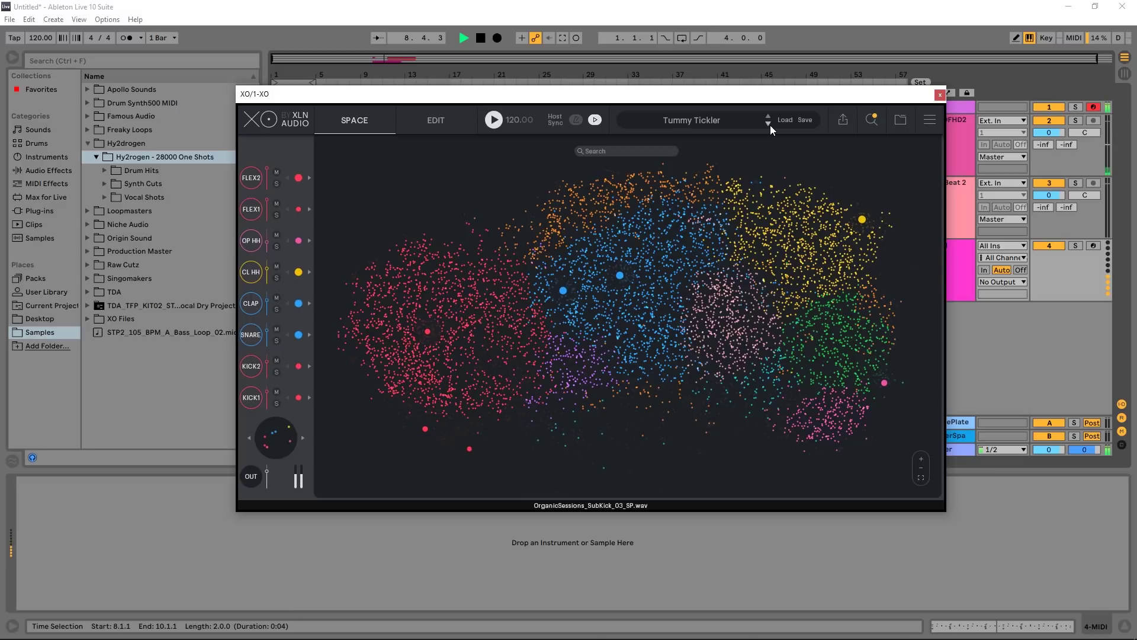
left_click(770, 125)
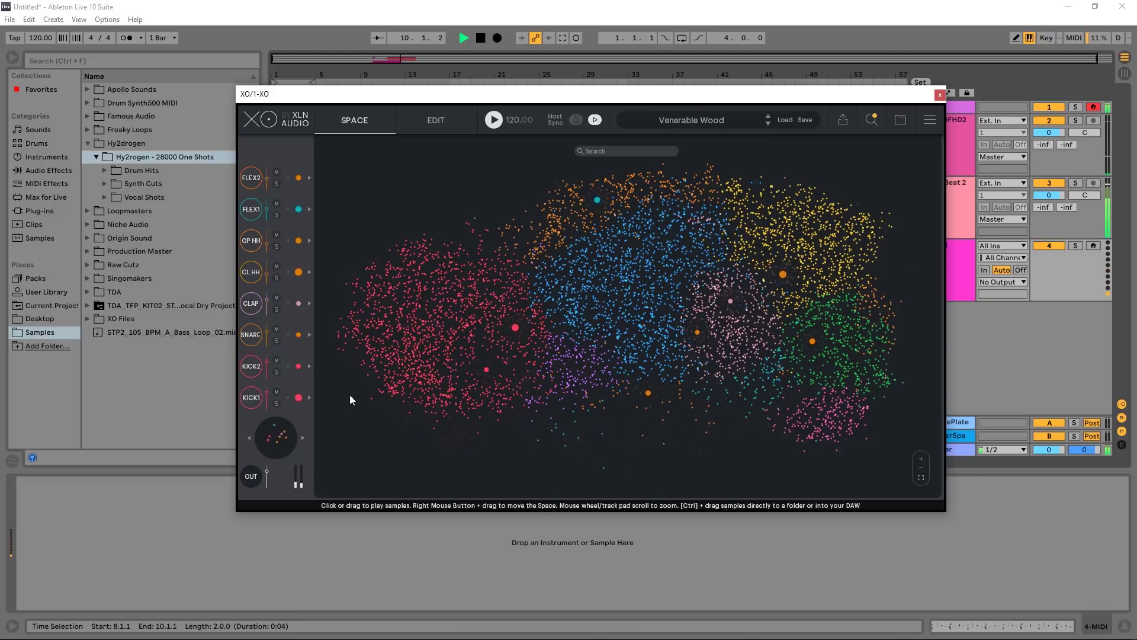
left_click(306, 434)
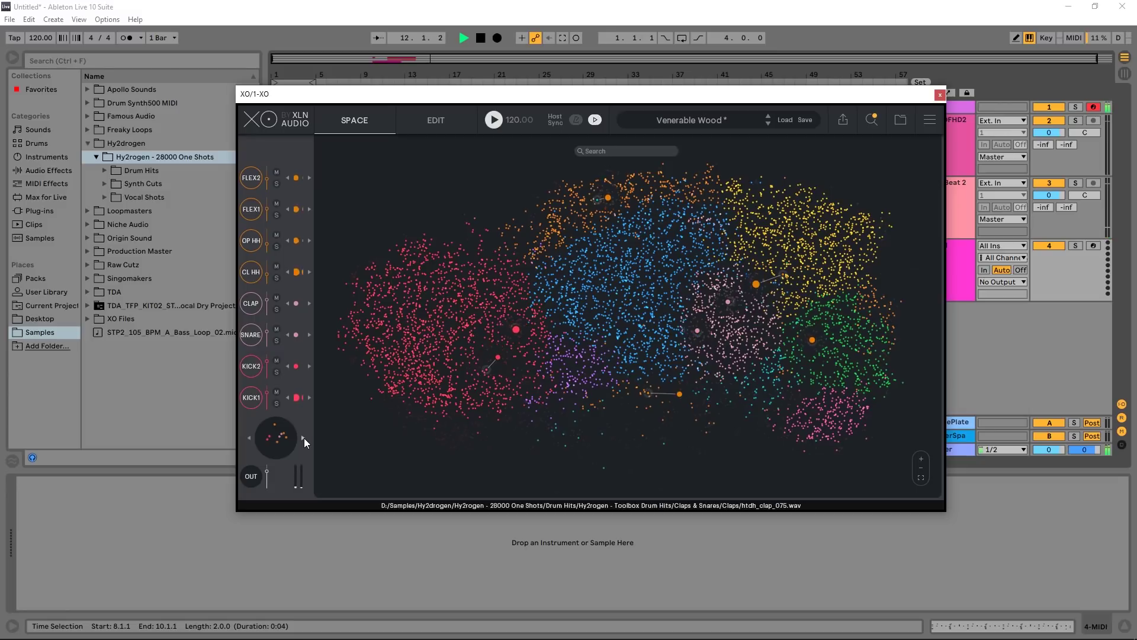
left_click(304, 439)
- Audition the Warpath, Wasted Plastic, Whip It and Wonderland presets in turn, and advance past init to load AlleyCat
left_click(768, 123)
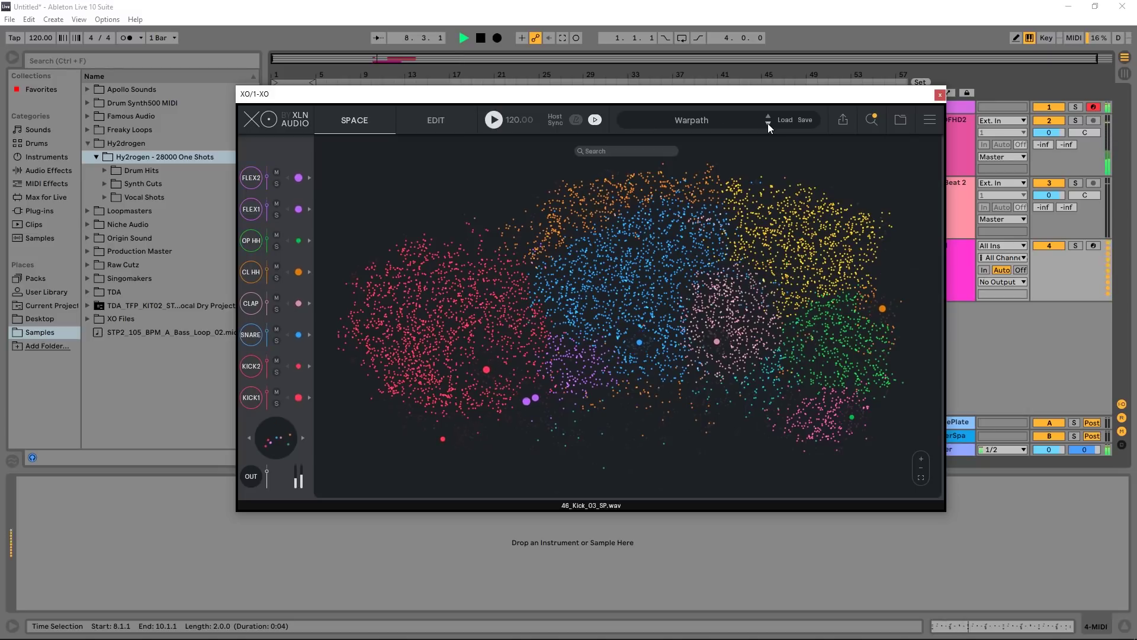
left_click(769, 122)
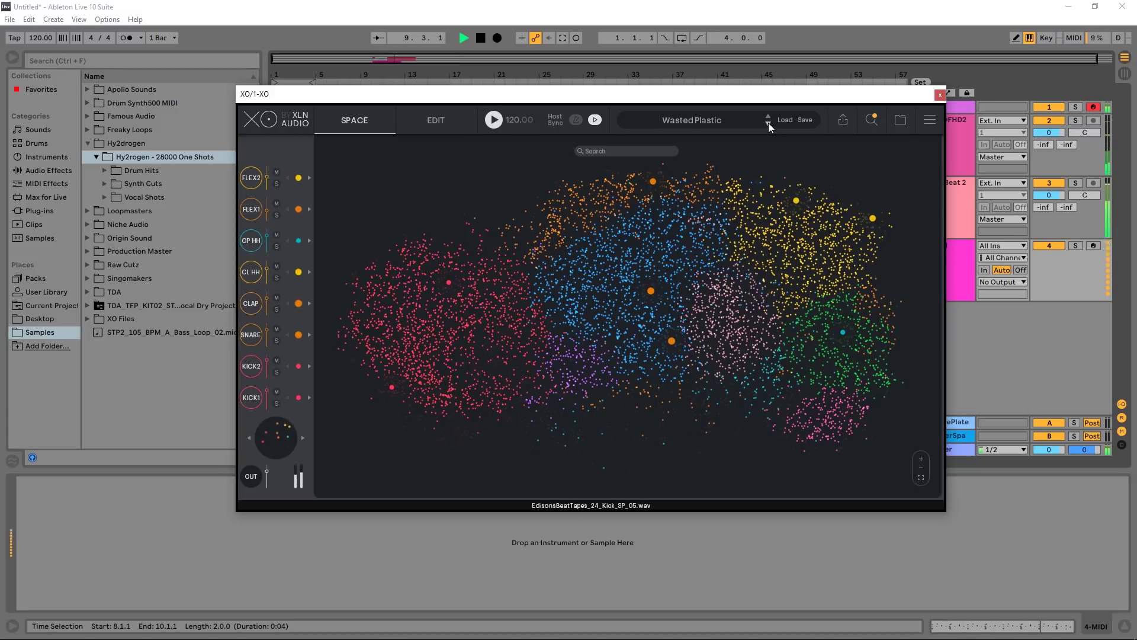
left_click(769, 123)
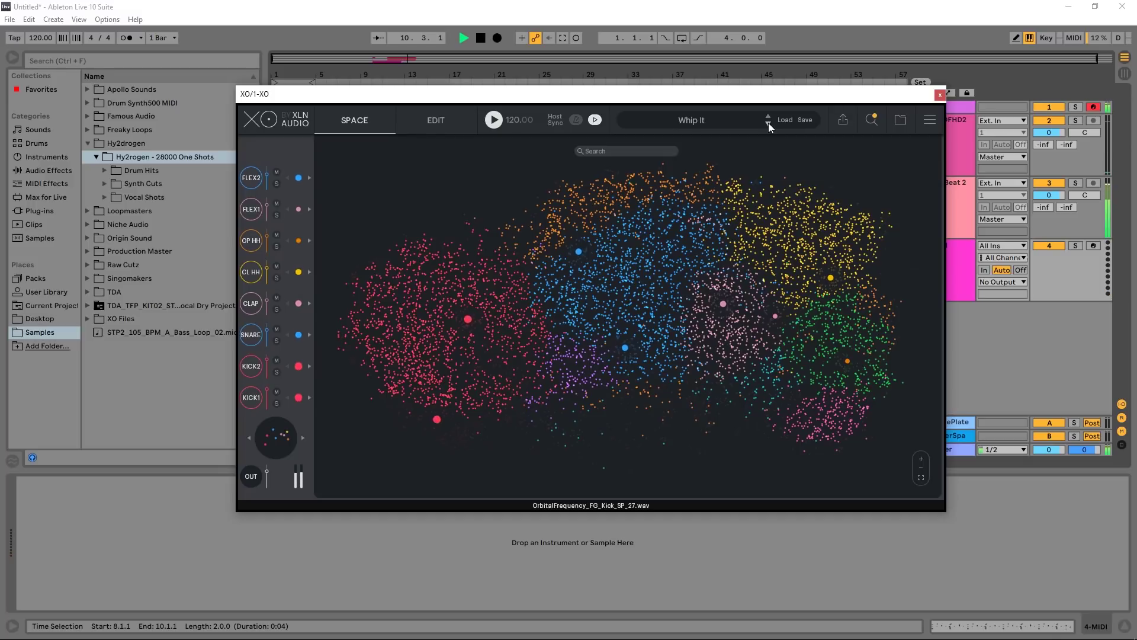
left_click(769, 123)
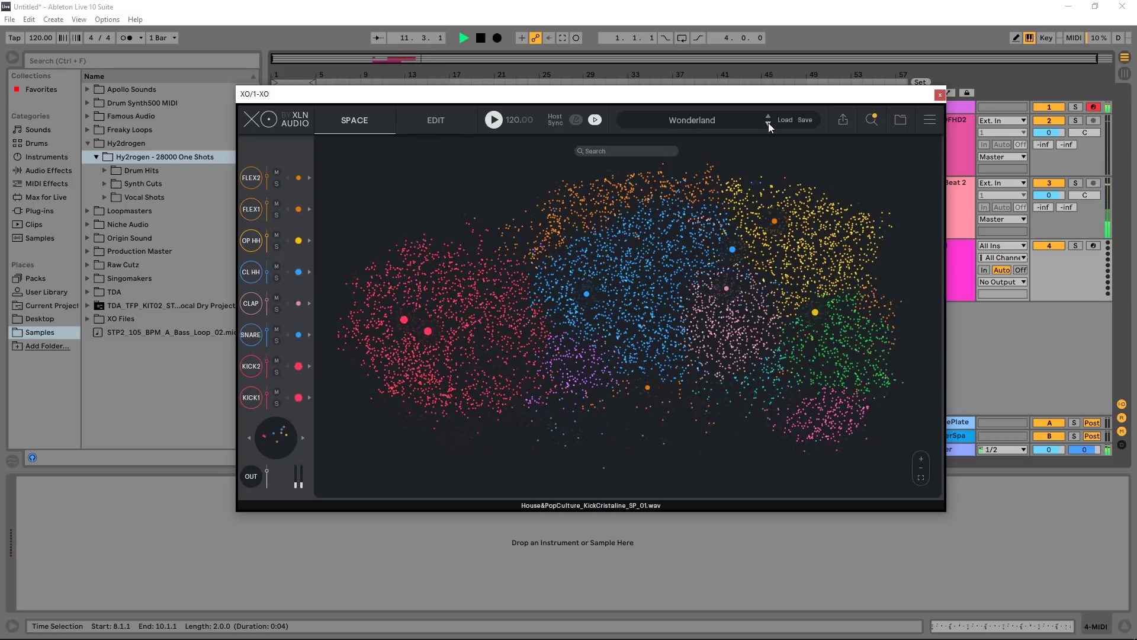
left_click(769, 122)
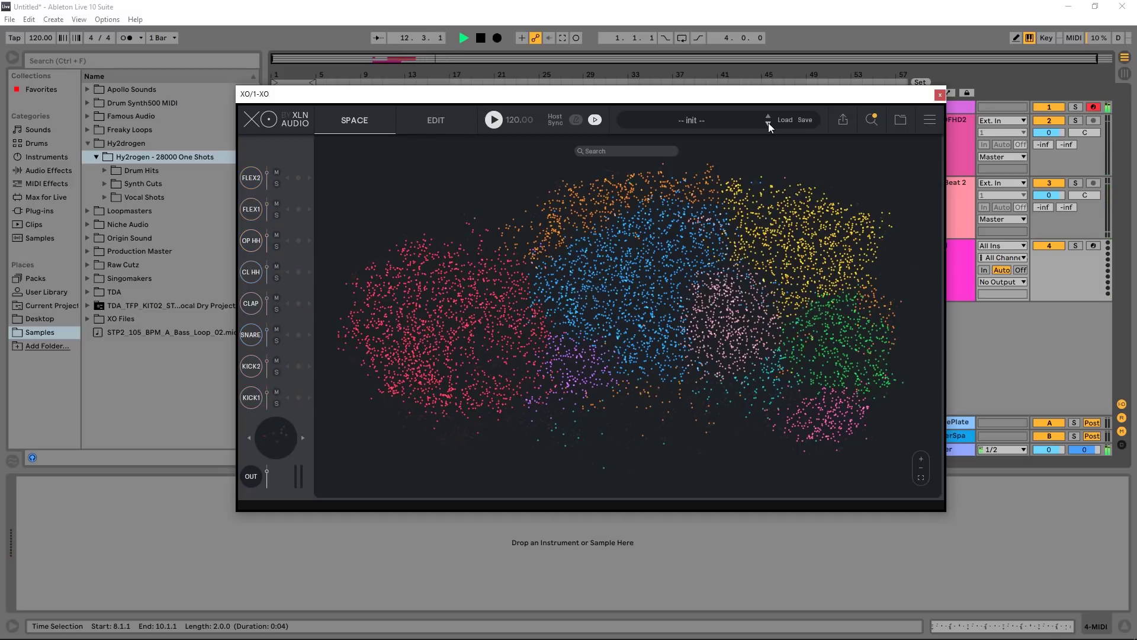
left_click(769, 123)
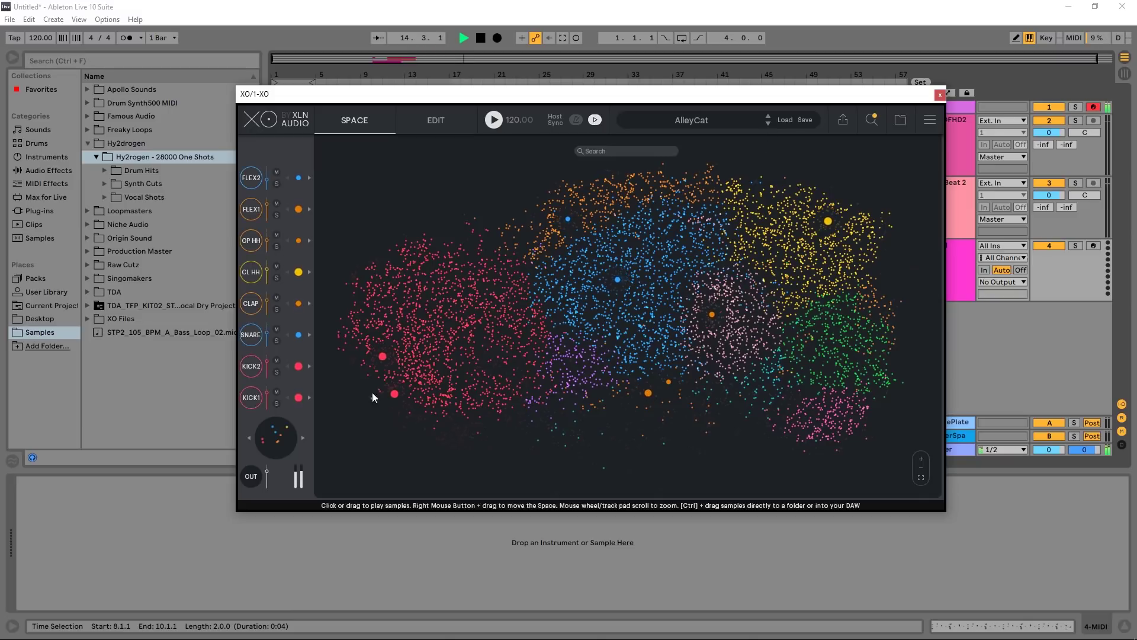
- Swap the whole AlleyCat kit for similar samples five times while the beat plays
left_click(303, 439)
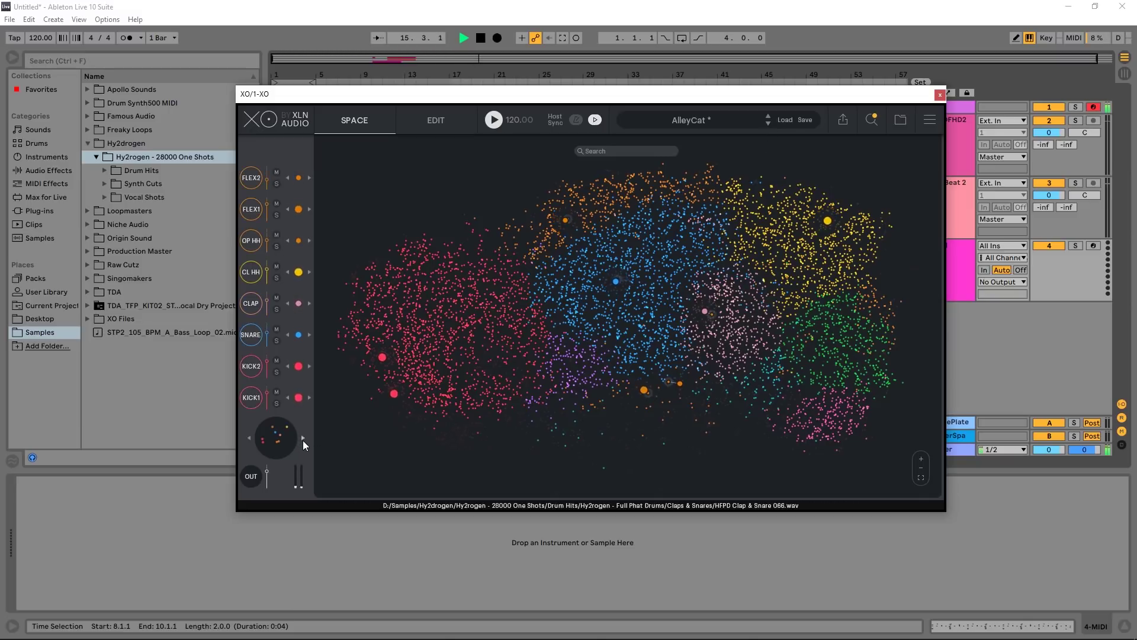
left_click(302, 437)
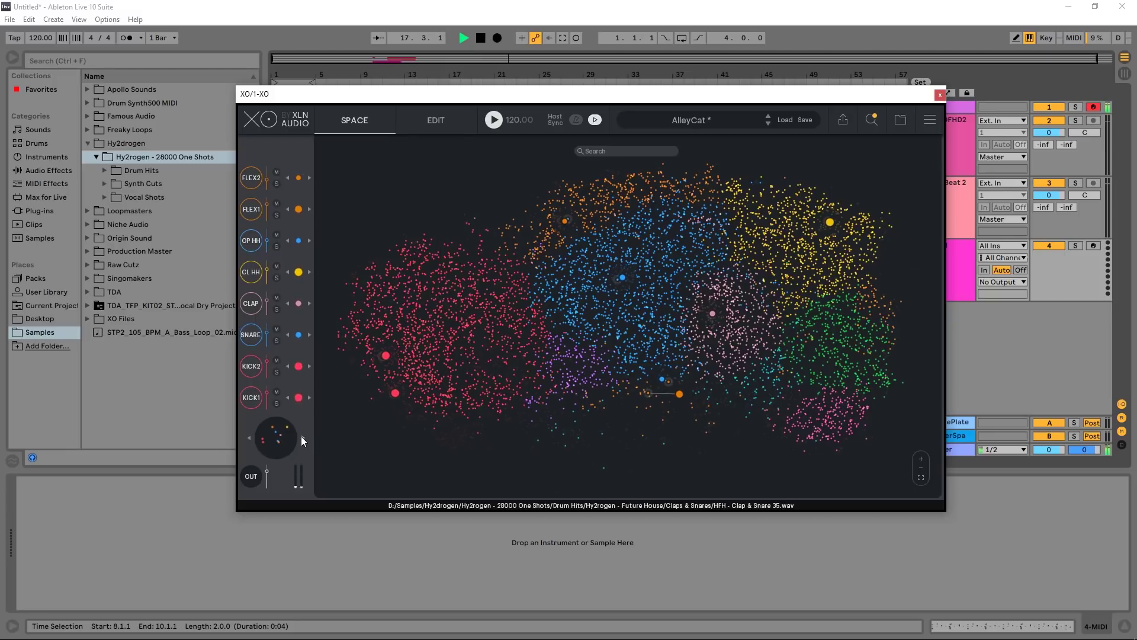
left_click(301, 440)
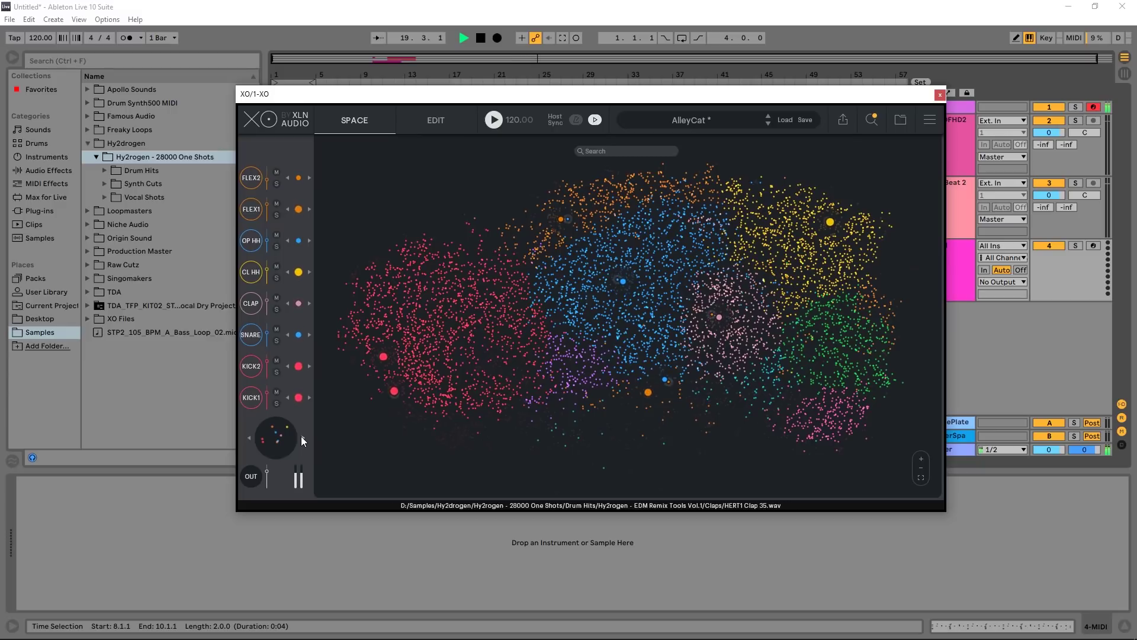
left_click(302, 440)
left_click(302, 440)
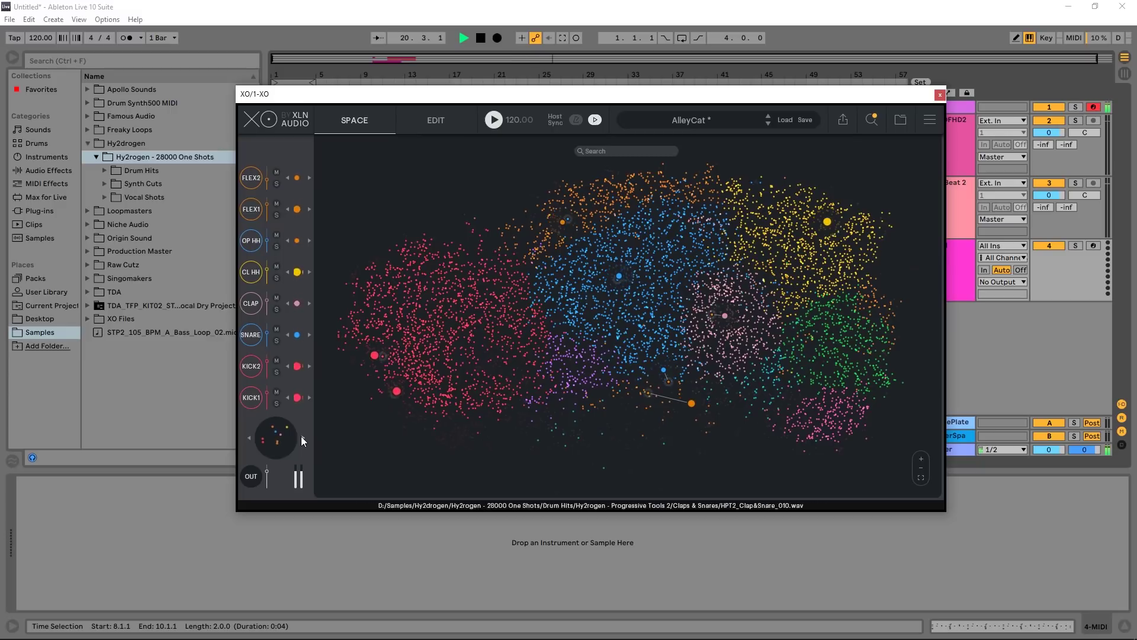